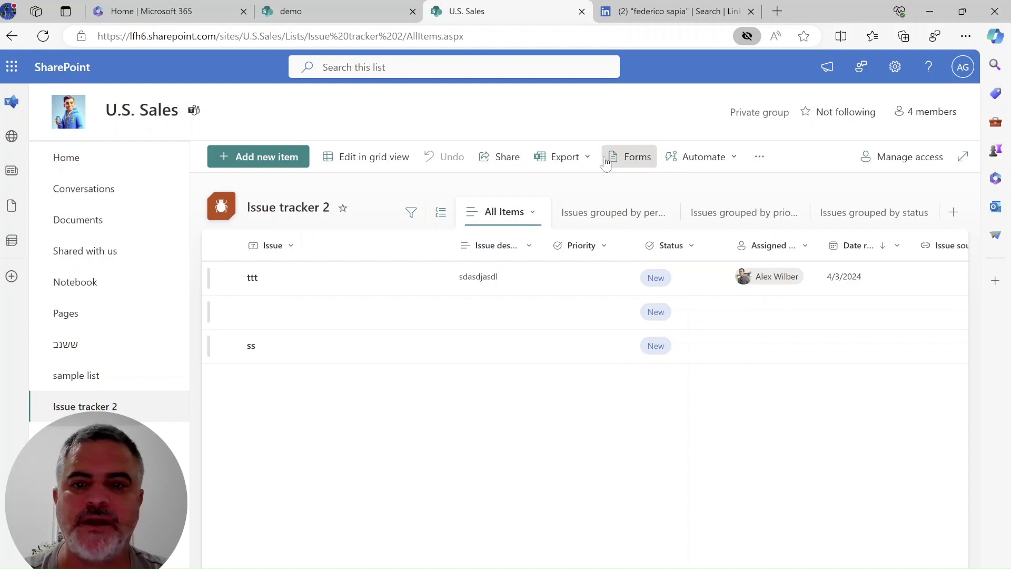
Open the Issue tracker 2 list's Sign out form for editing and apply the light blue-to-purple theme
left_click(630, 161)
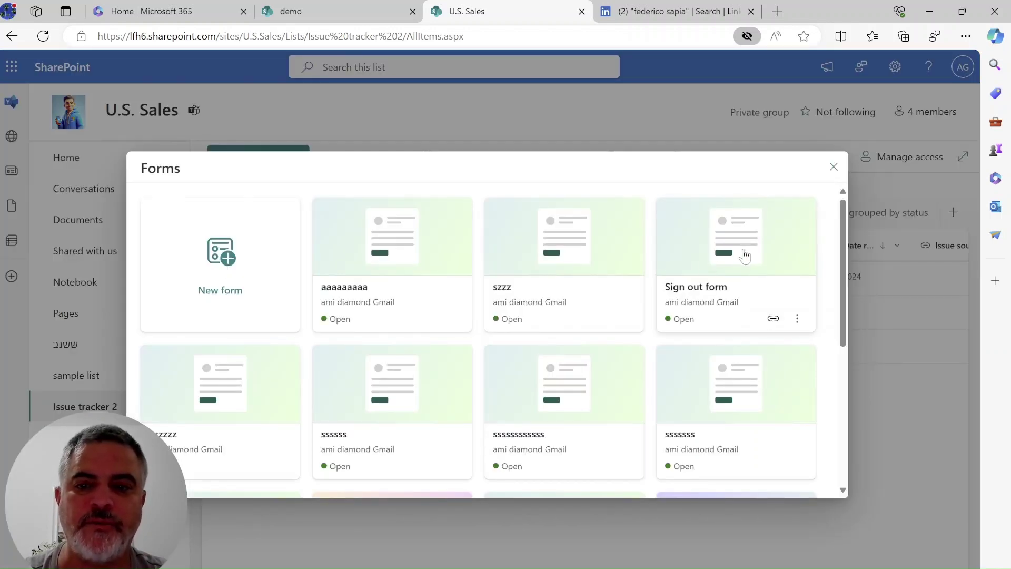
left_click(687, 259)
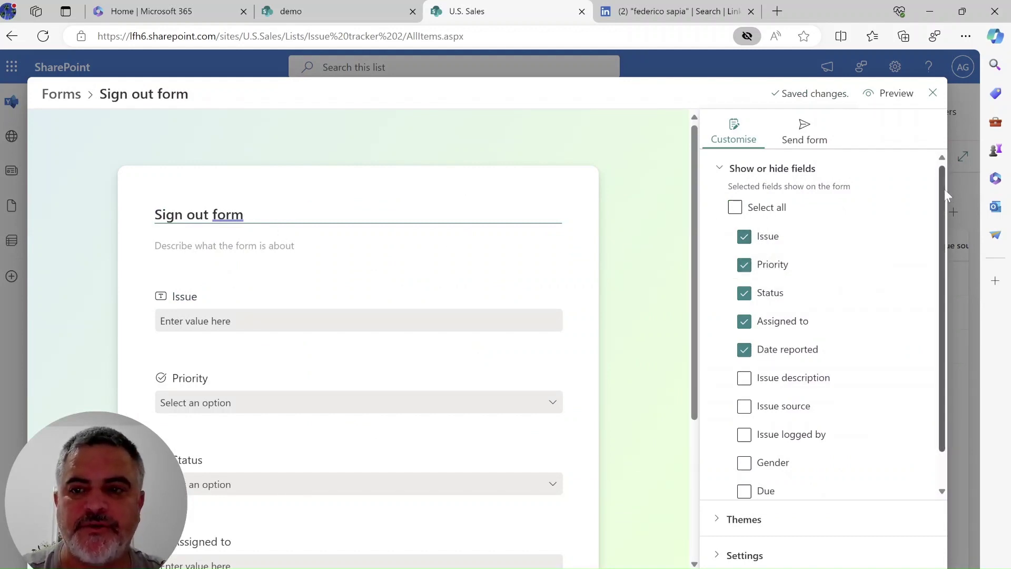
left_click_drag(942, 188, 949, 142)
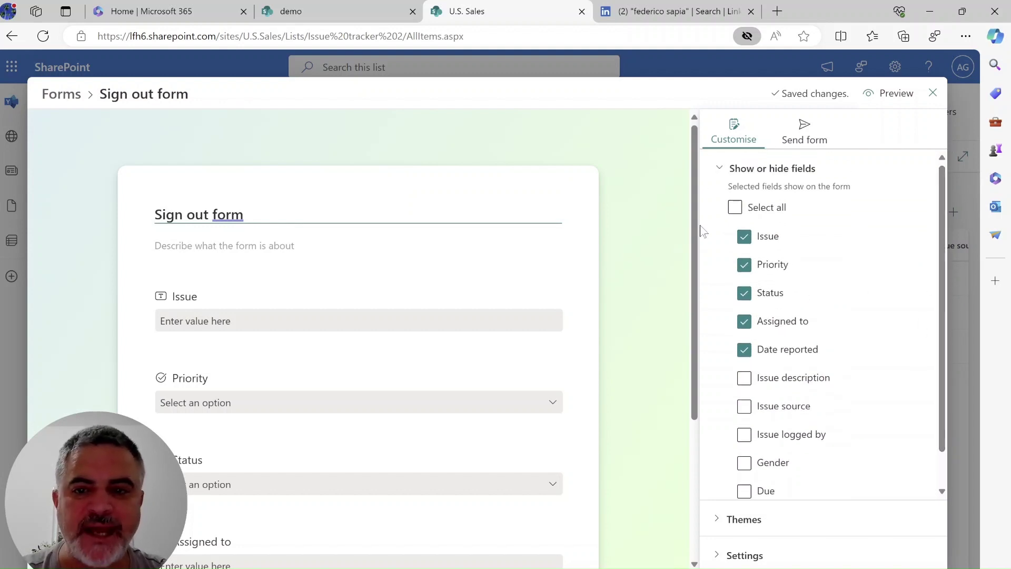
left_click_drag(693, 219, 707, 194)
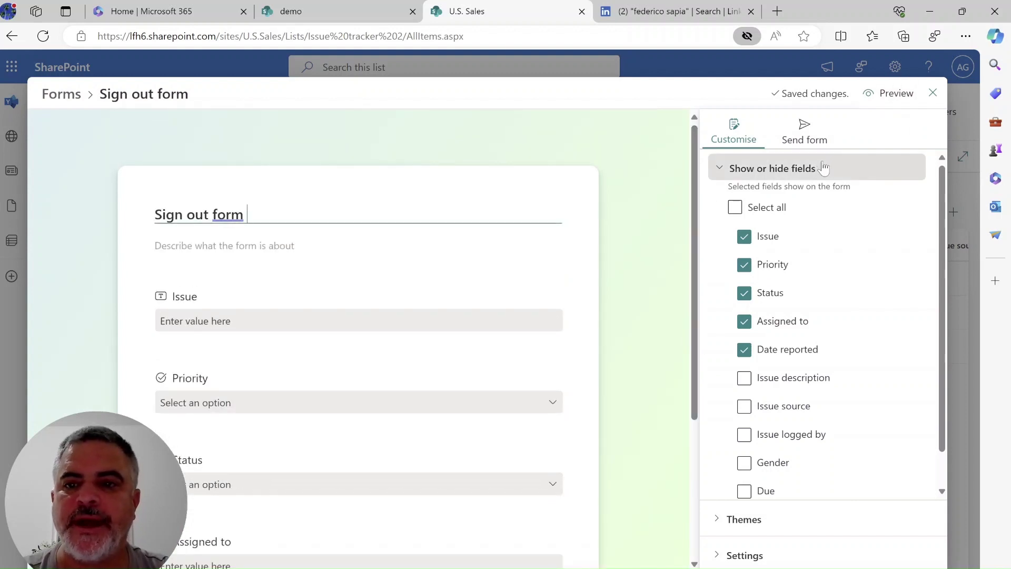
scroll(943, 204, "down", 1)
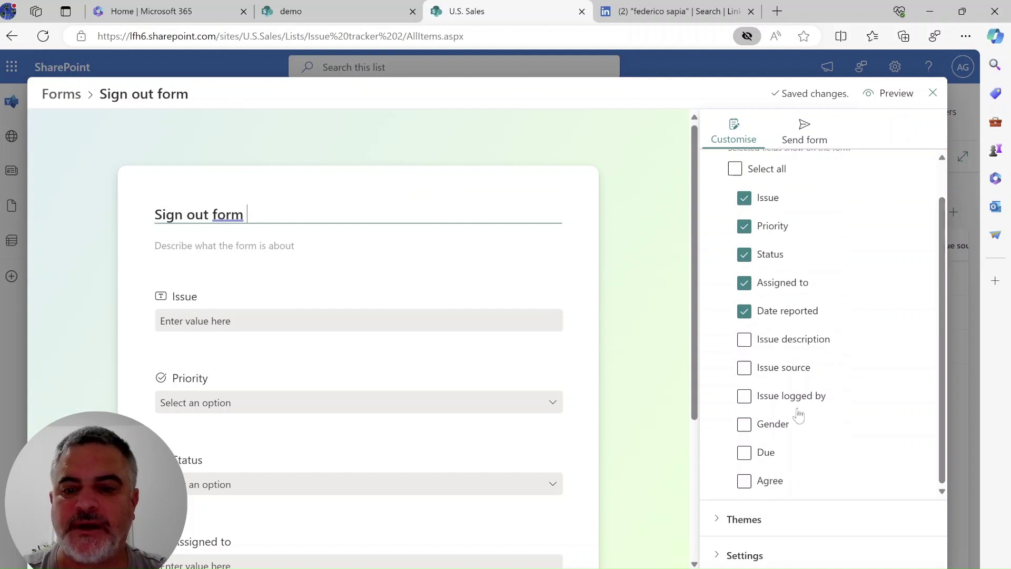
left_click(722, 520)
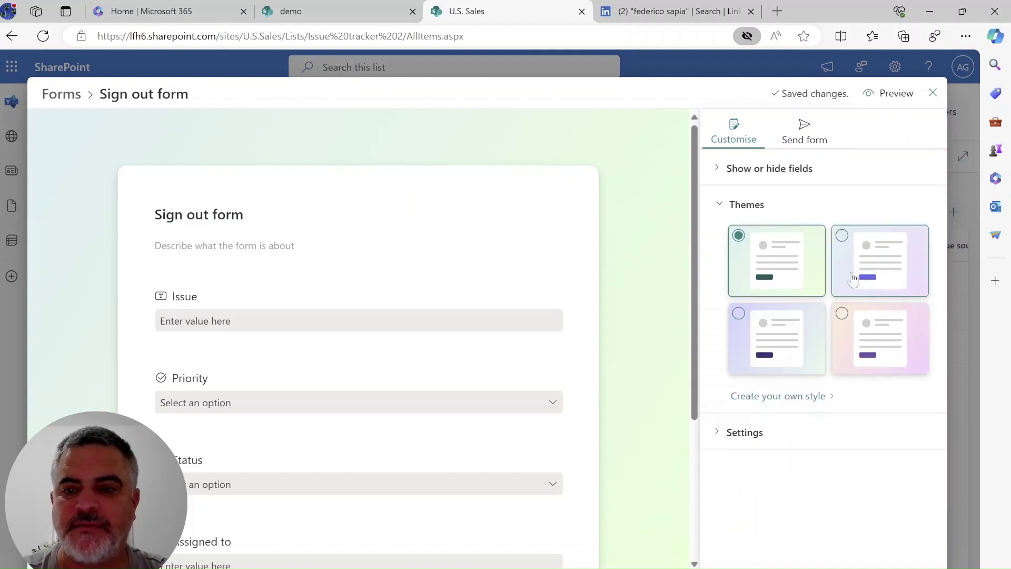
left_click(871, 259)
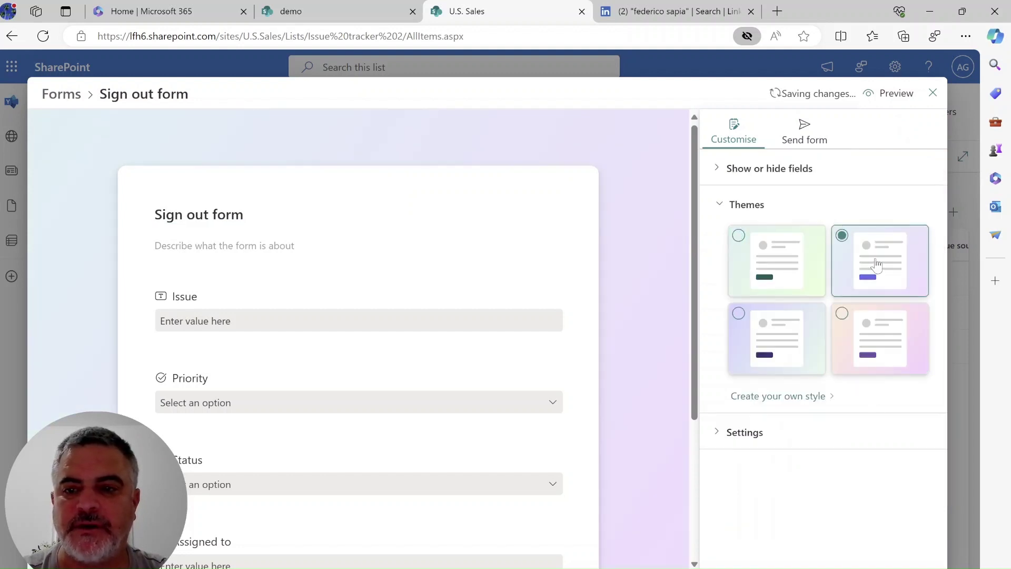
Check the Sign out form's response settings and copy its sharing link
left_click(718, 433)
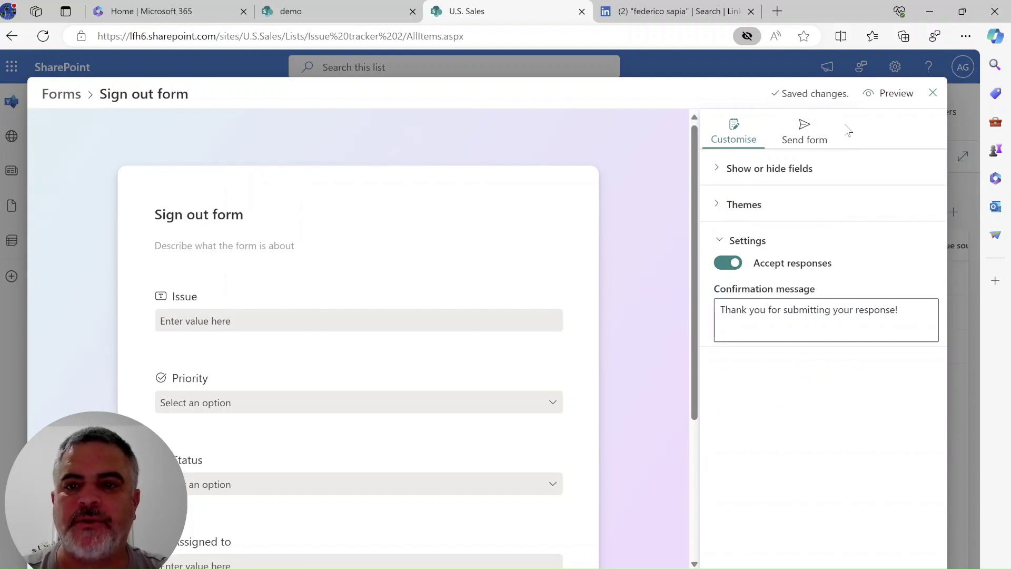
left_click(806, 136)
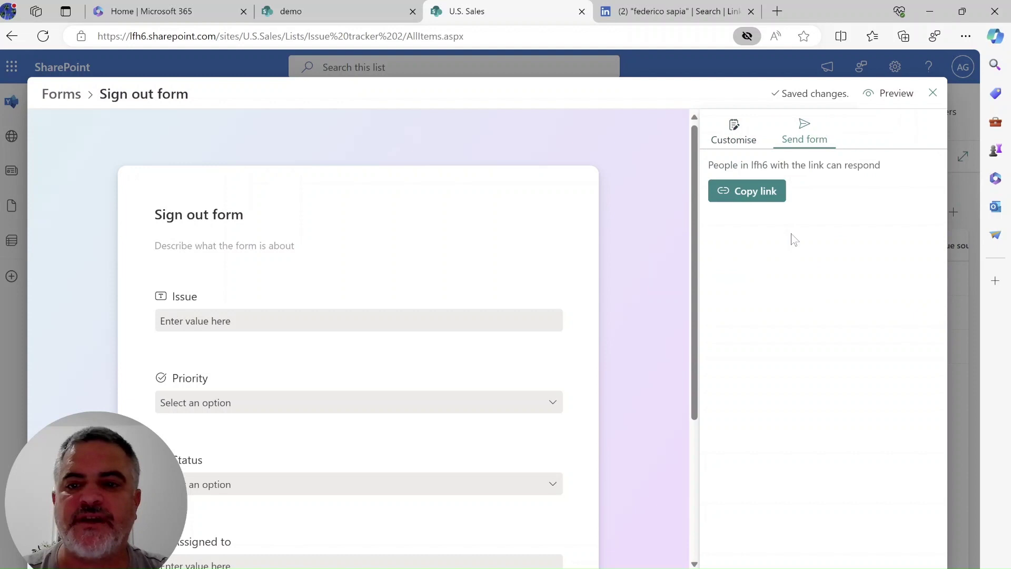
left_click(750, 191)
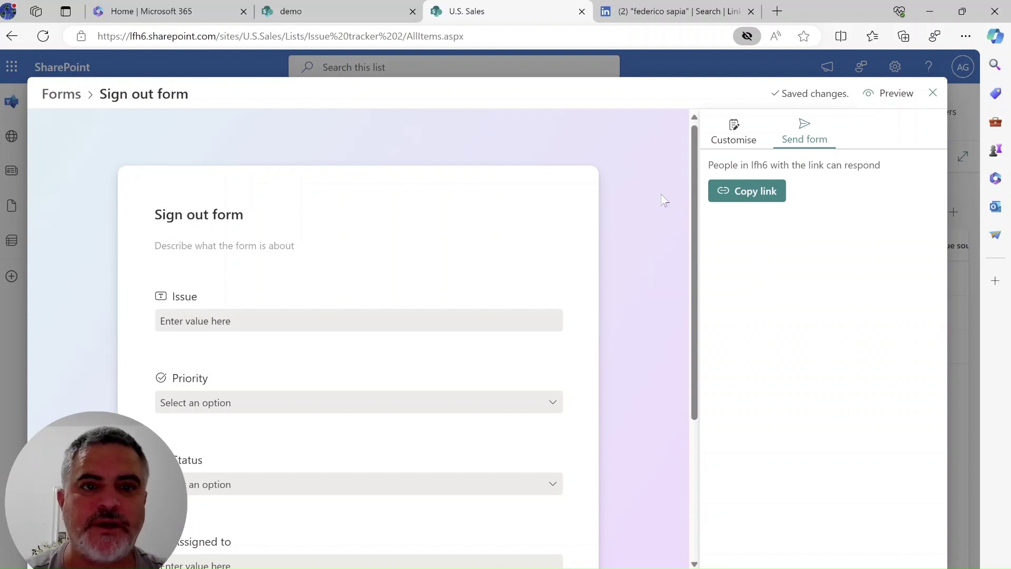
Examine the Sign out form embedded on the demo page
left_click(333, 12)
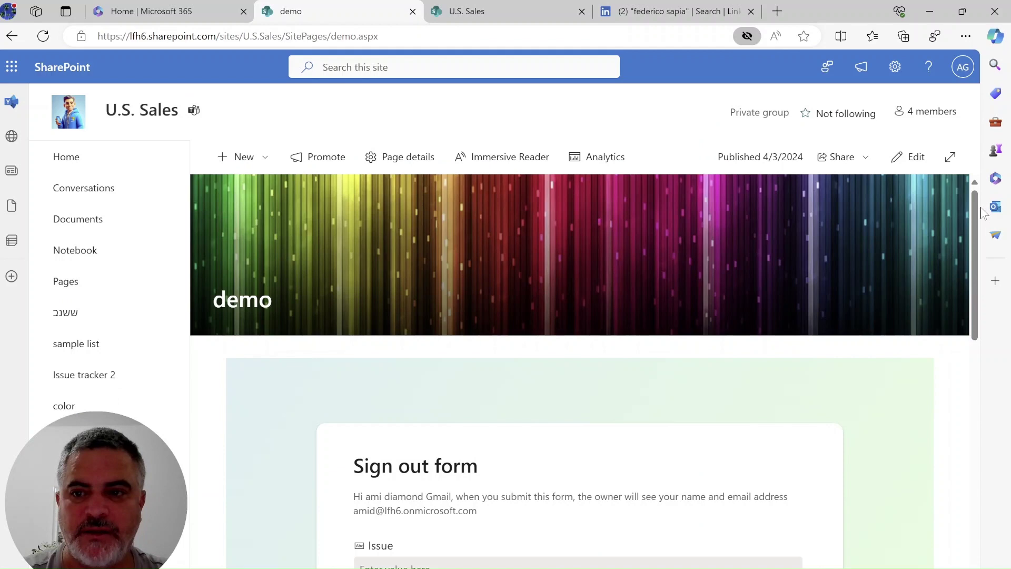
scroll(963, 290, "down", 3)
left_click_drag(962, 286, 966, 199)
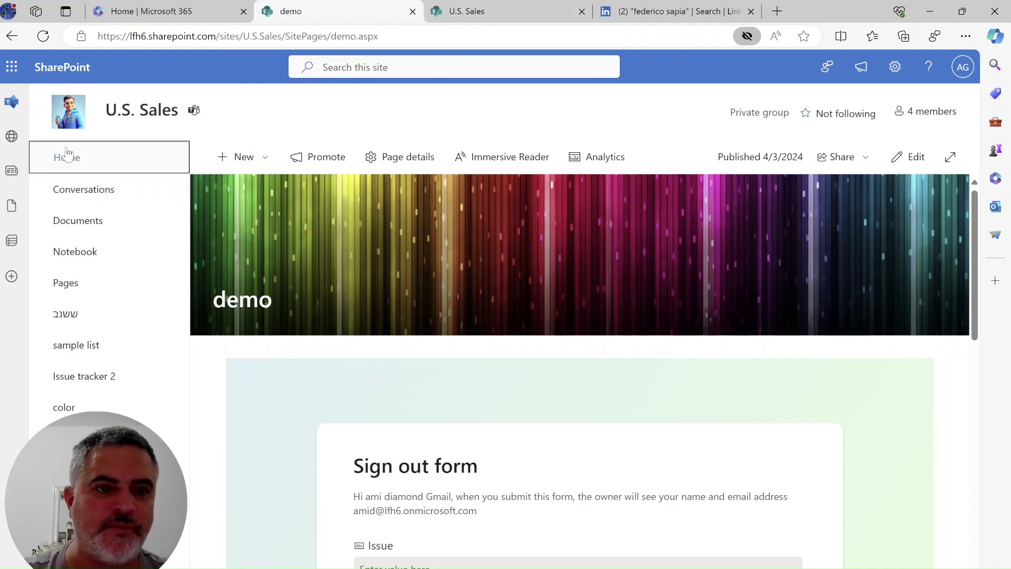
Create a new page from the Blank template on the U.S. Sales site and title it "Demo Form"
left_click(99, 157)
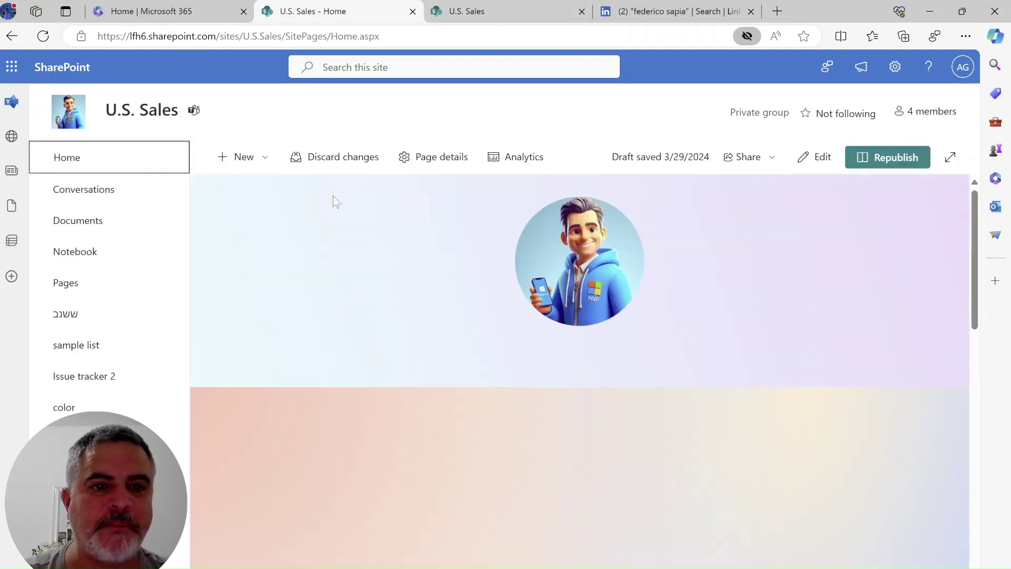
left_click(262, 159)
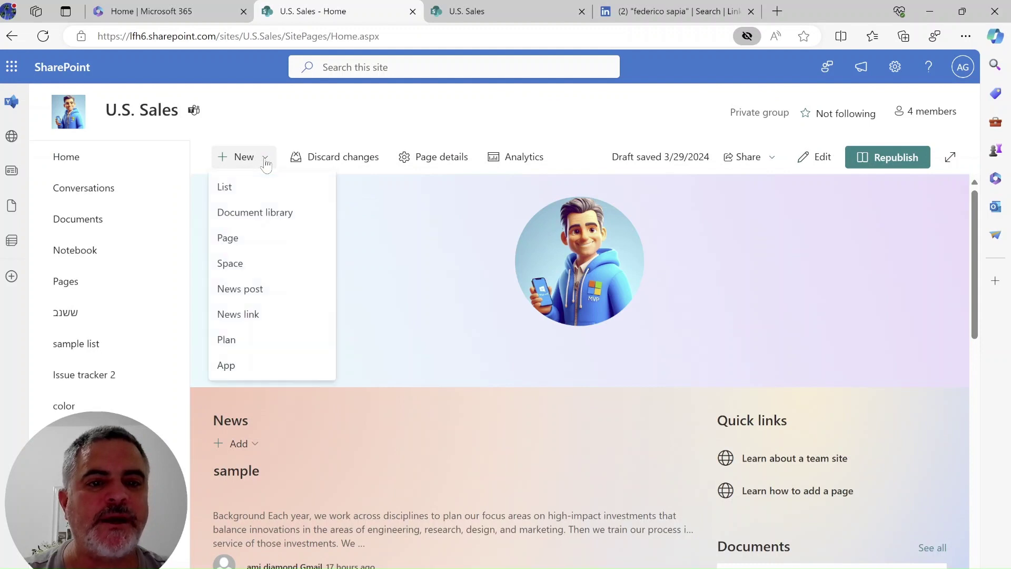
left_click(255, 241)
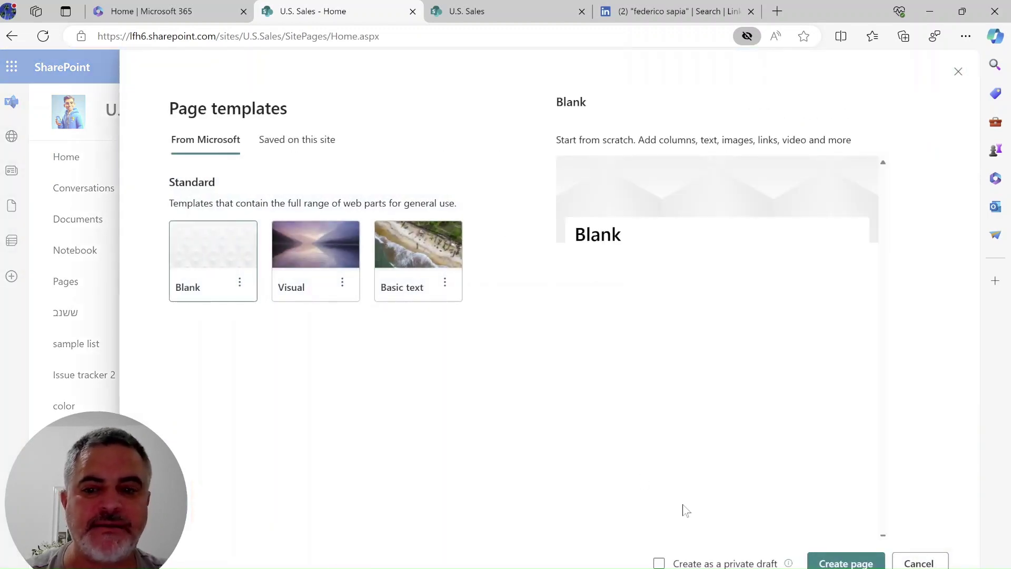
left_click(826, 558)
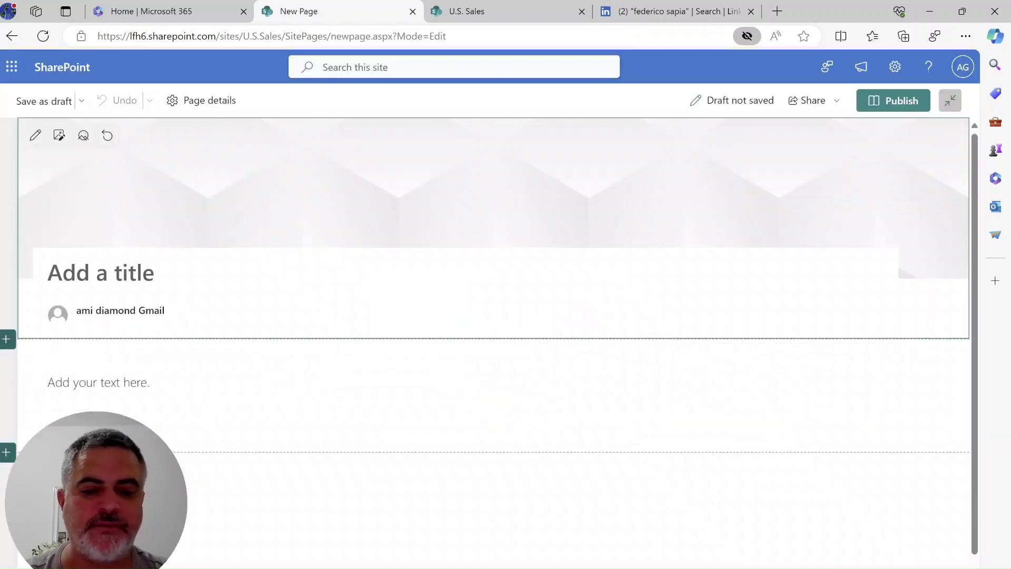
type("Demo F")
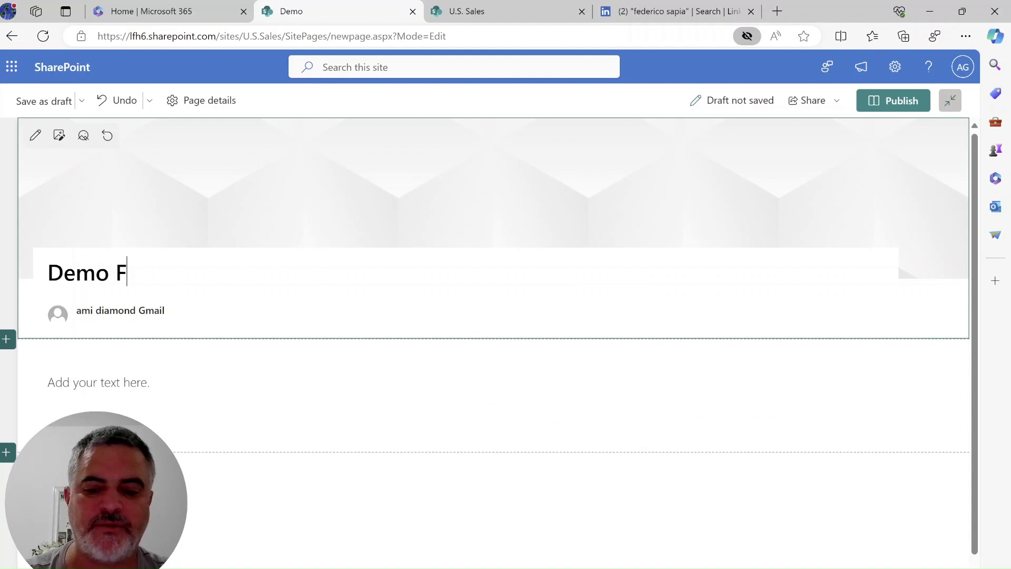
type("orm")
key("BackSpace")
type("rm")
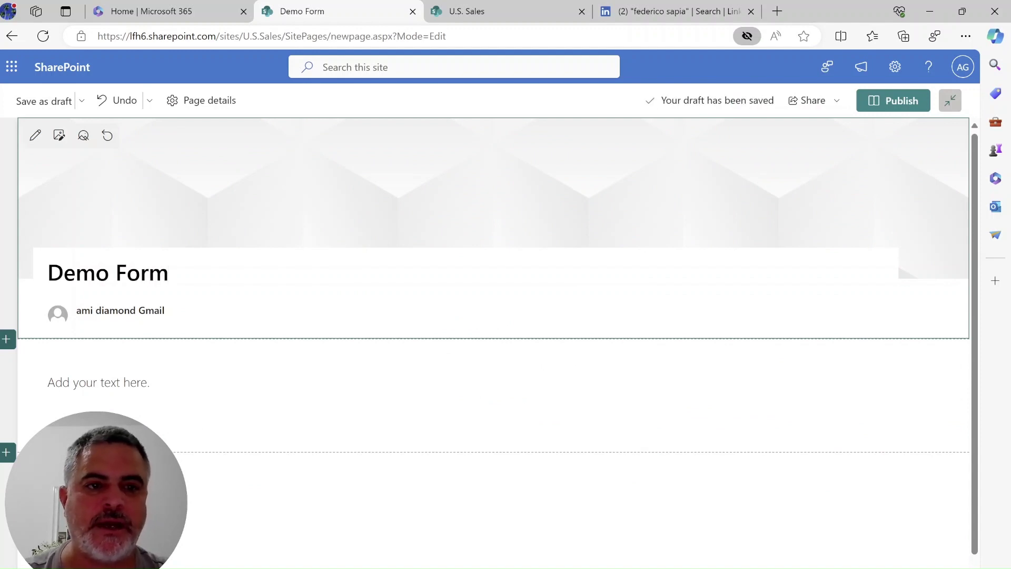
Set the page's title banner to the stock image of raised hands forming a heart among balloons
left_click(59, 135)
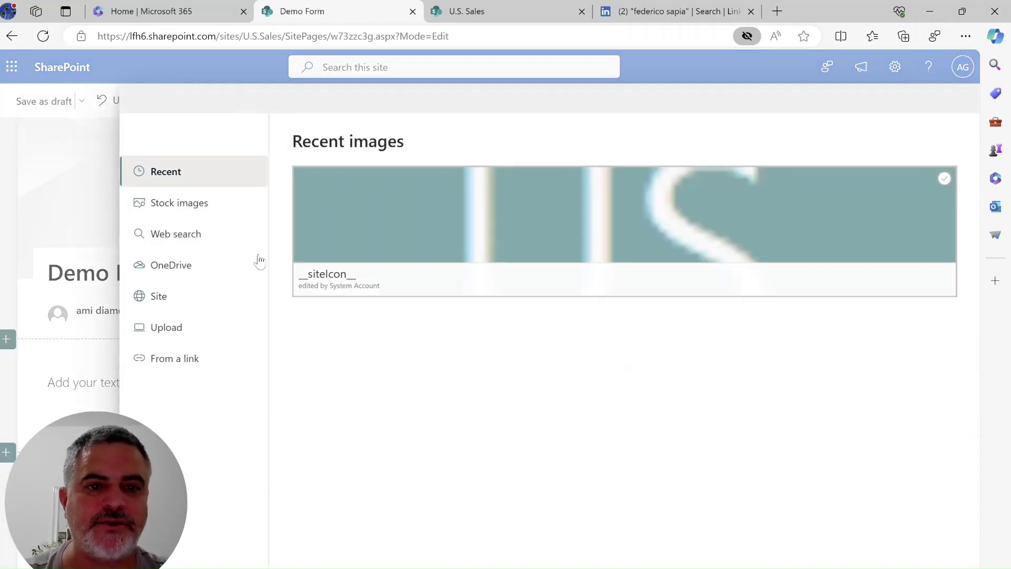
left_click(189, 213)
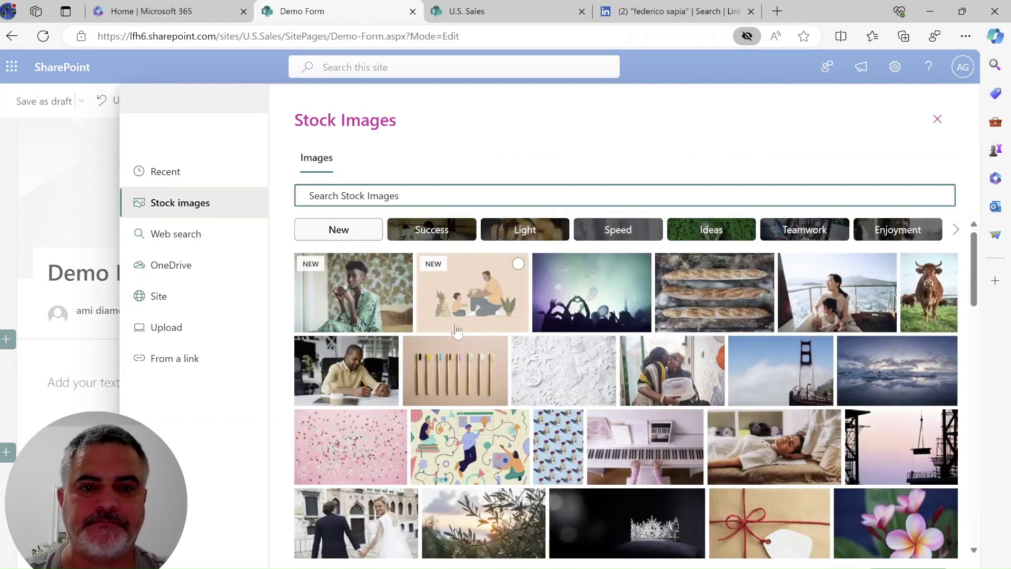
left_click(601, 286)
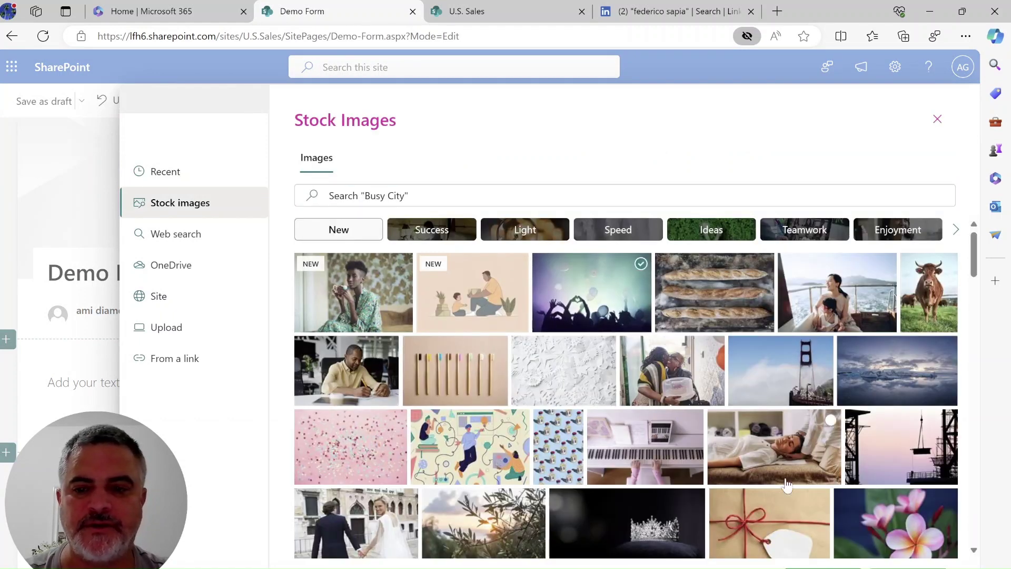
left_click(823, 567)
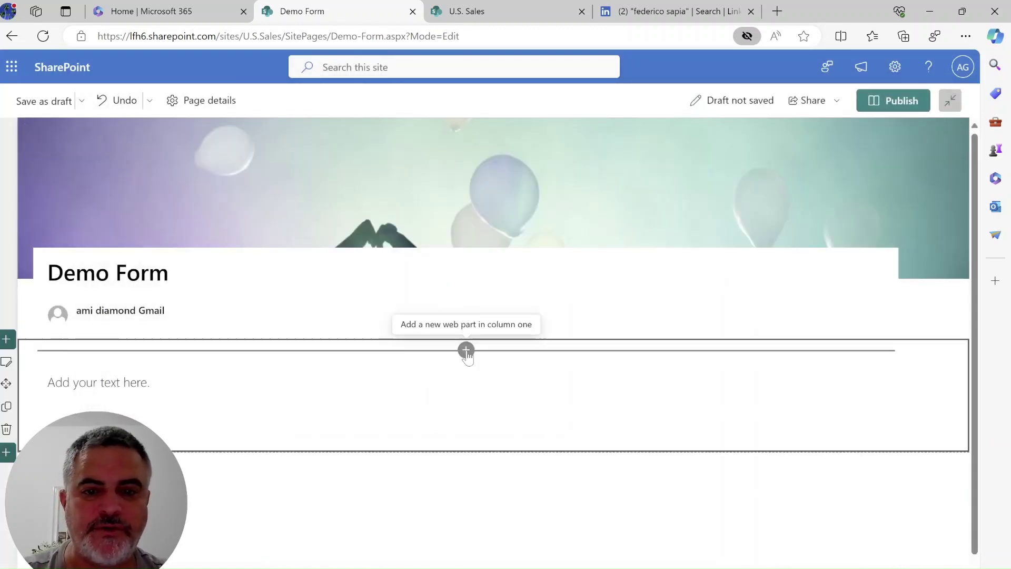
Add an Embed web part above the text placeholder and activate its website address or embed code field
left_click(466, 350)
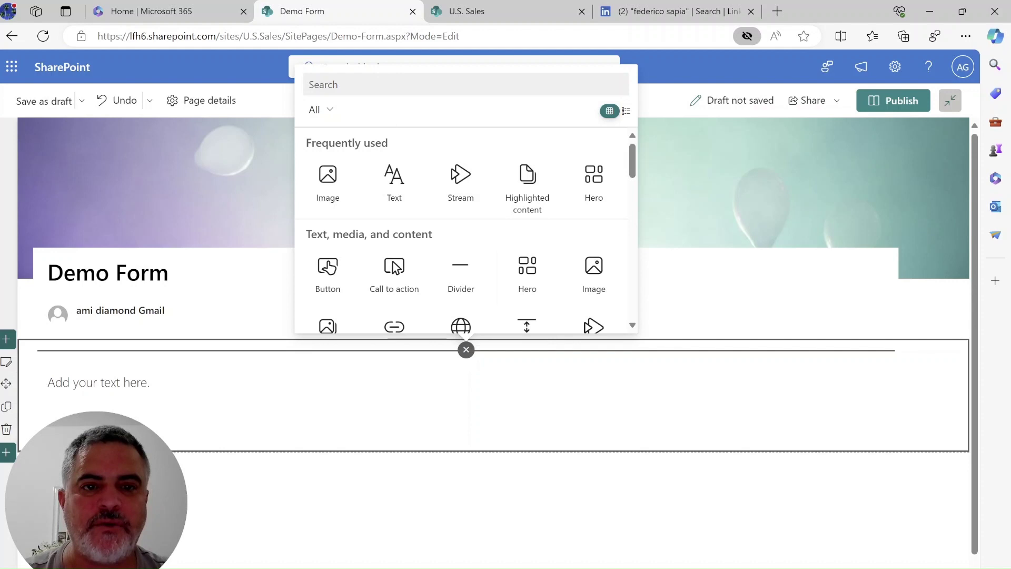
type("em")
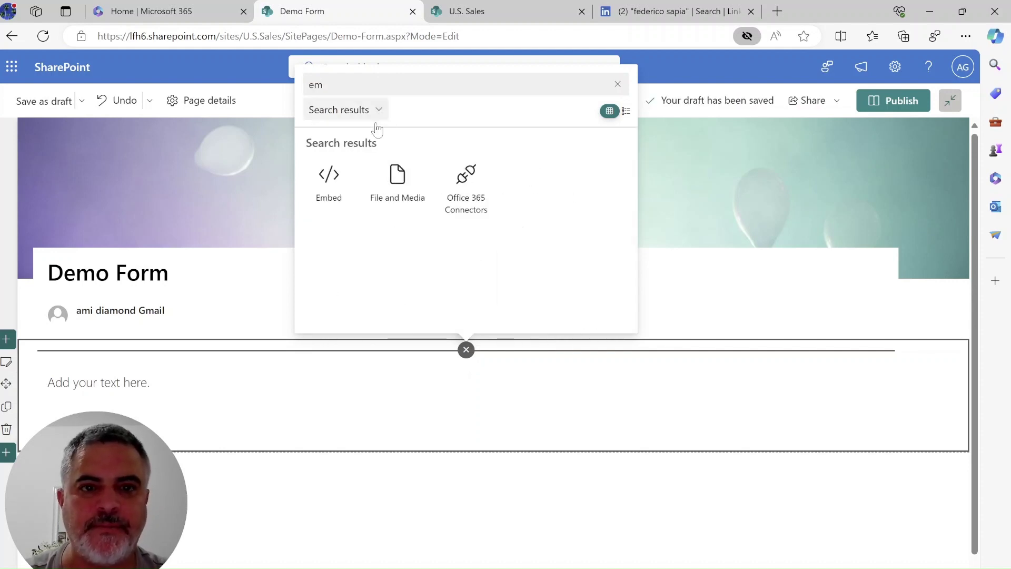
left_click(327, 190)
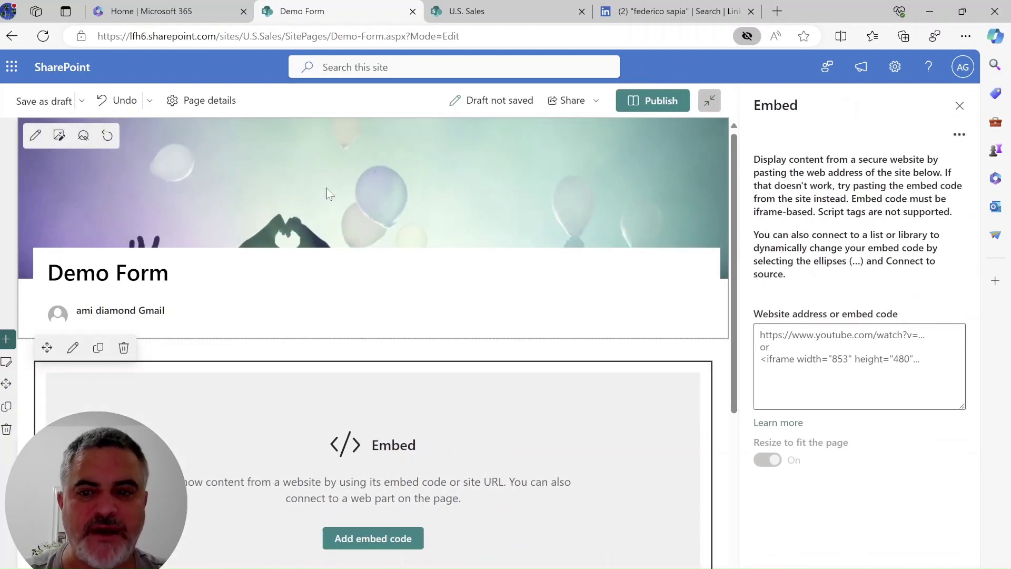
left_click(821, 351)
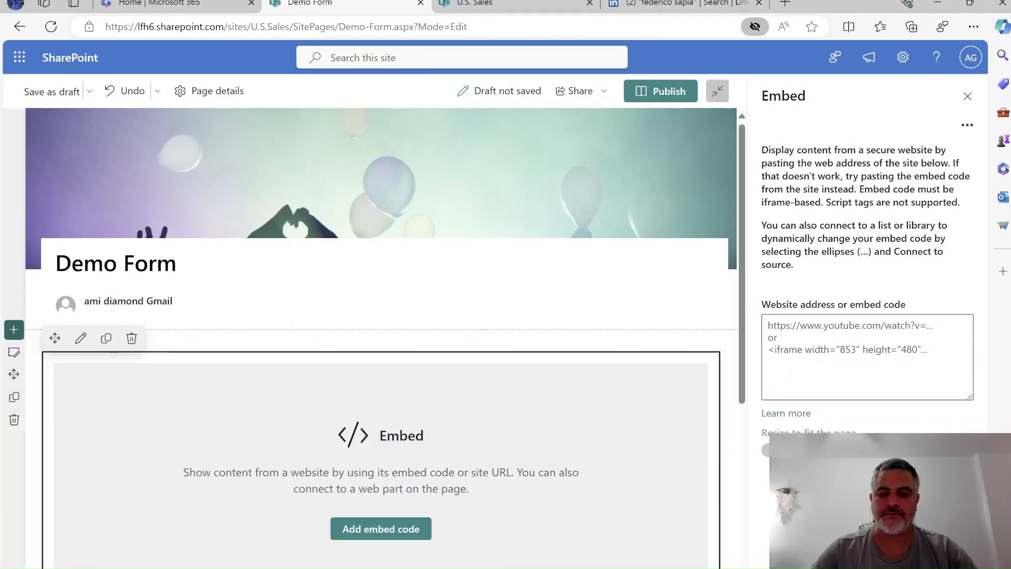
Switch to the iframe snippet in Notepad and set both its width and height to 1000
key("alt+Tab")
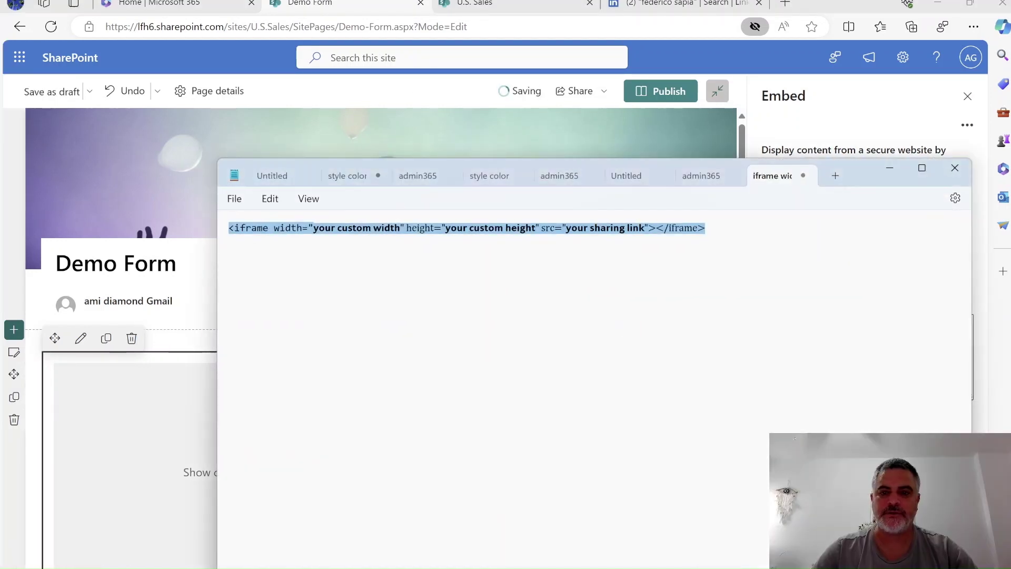
left_click(485, 228)
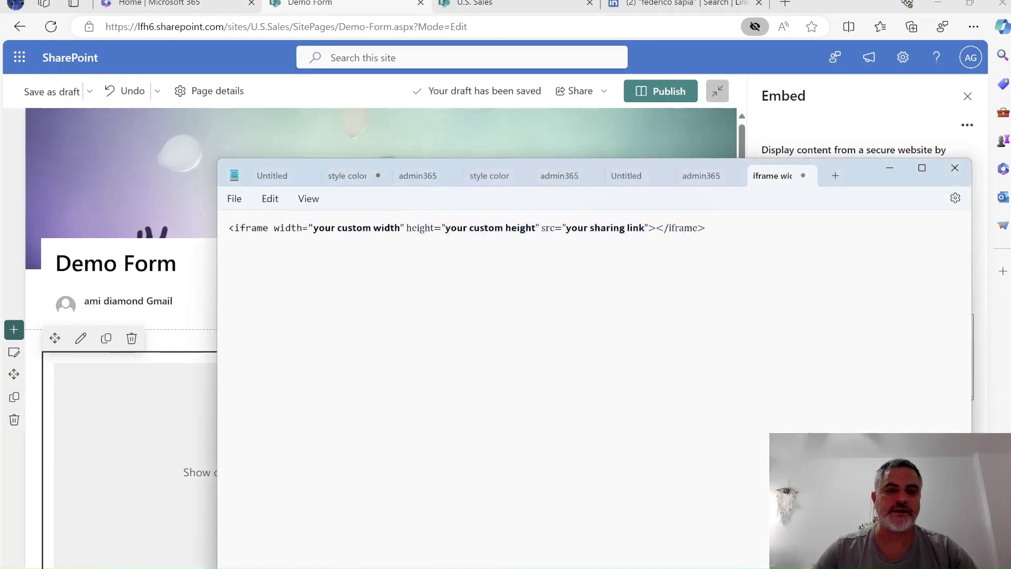
left_click_drag(401, 227, 313, 230)
type("10")
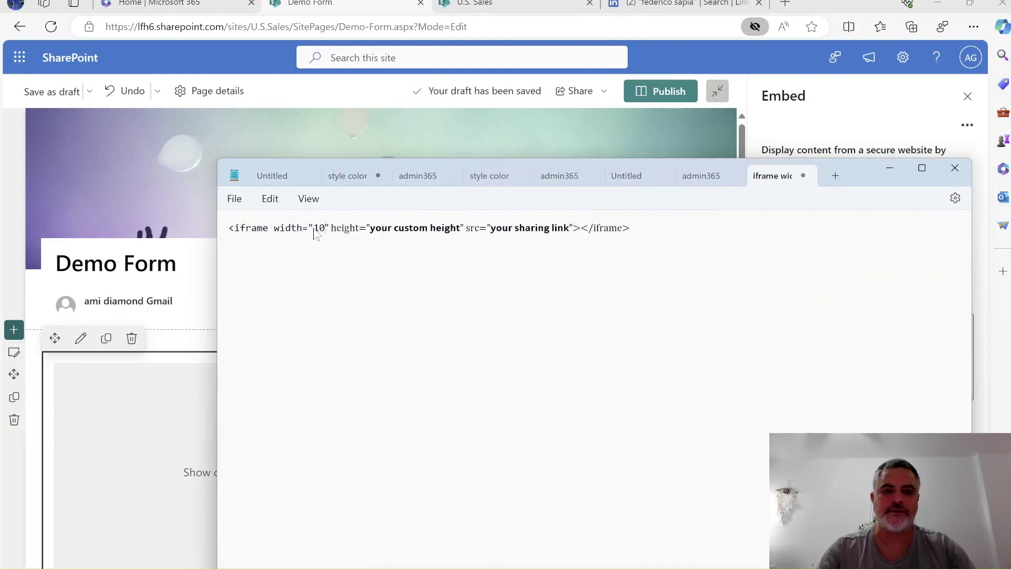
type("00")
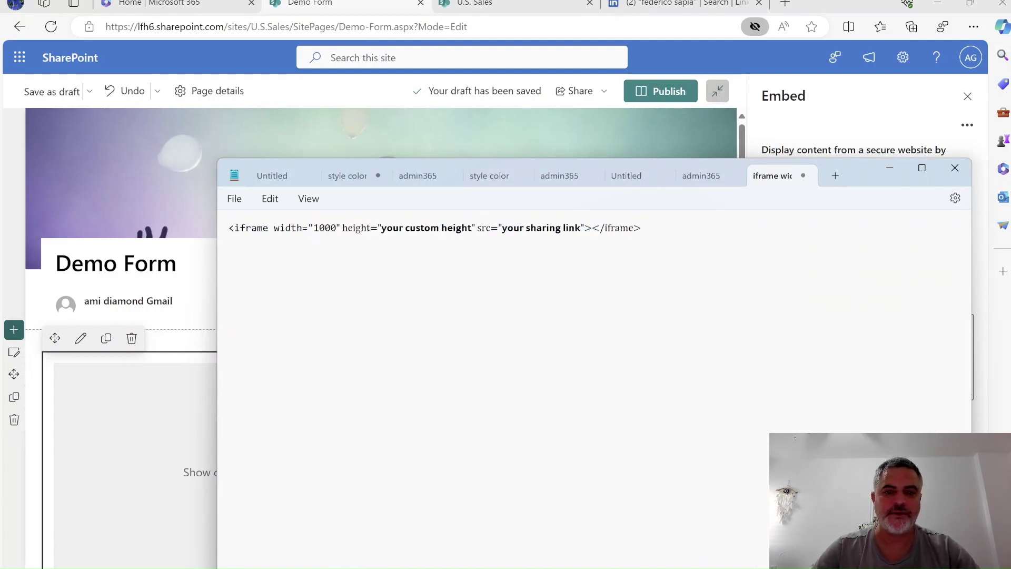
left_click_drag(473, 232, 391, 232)
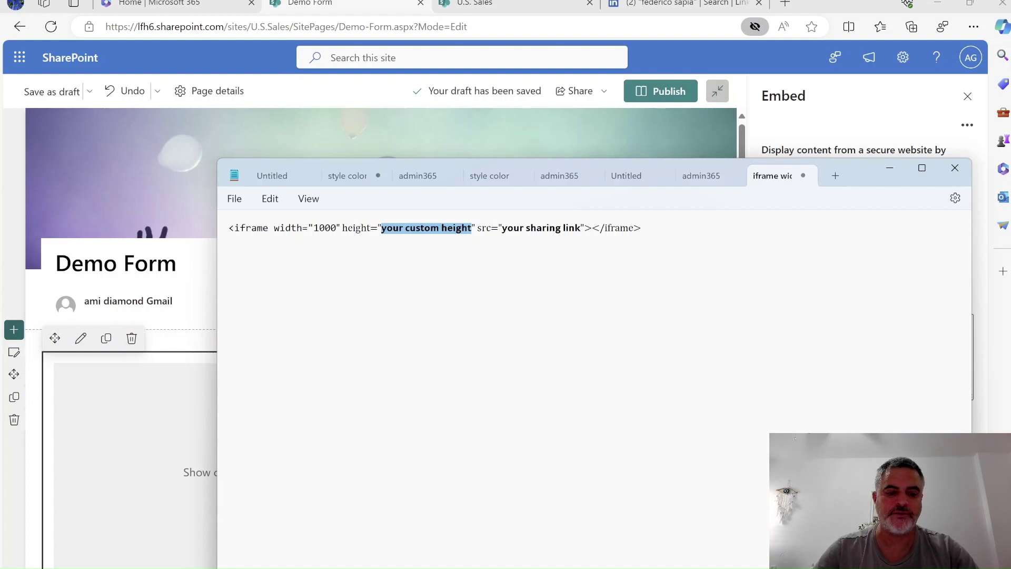
type("1000")
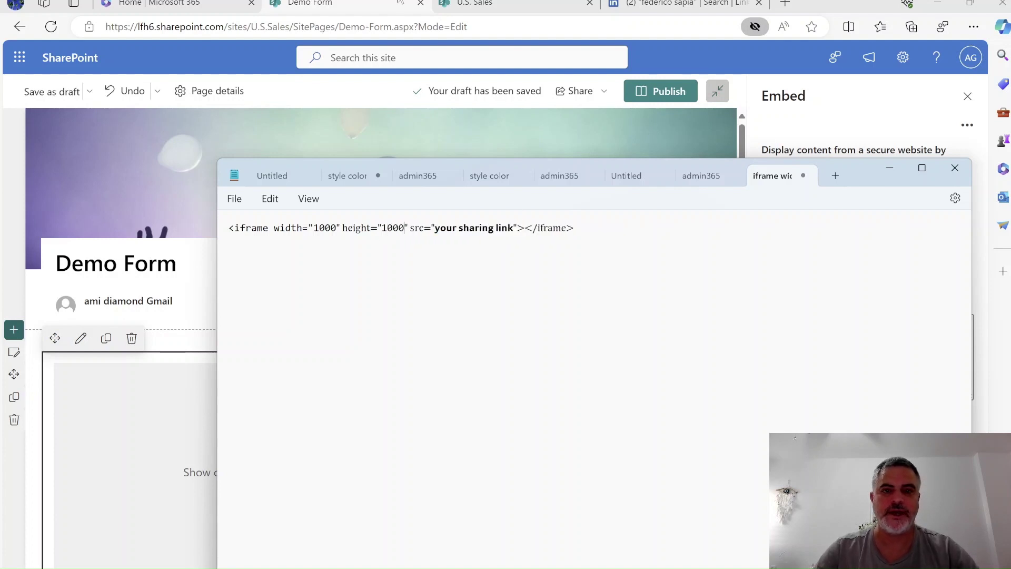
Copy the Sign out form's sharing link and replace the "your sharing link" placeholder in the Notepad iframe snippet with it
left_click(474, 4)
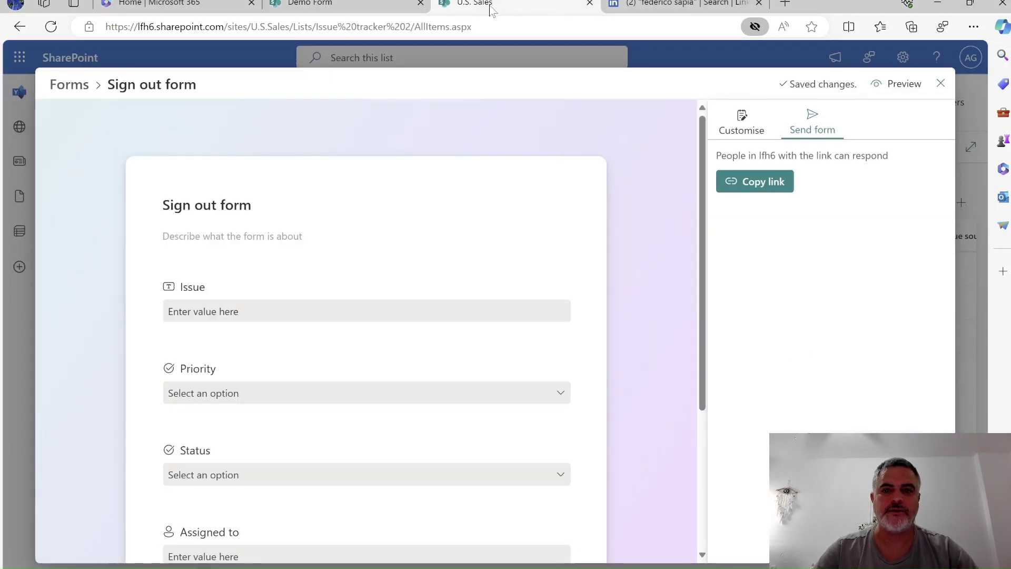
left_click(745, 178)
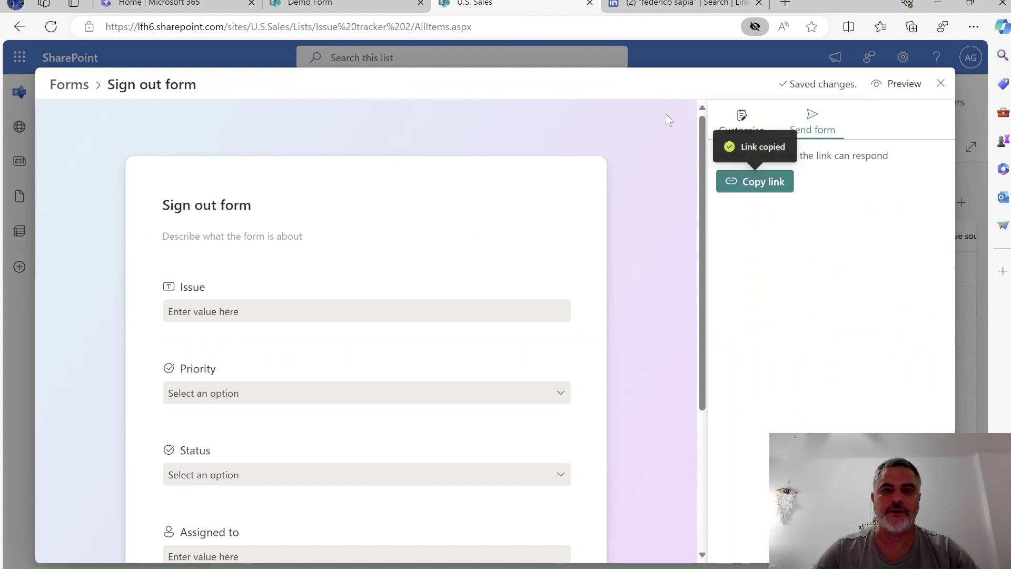
key("alt+Tab")
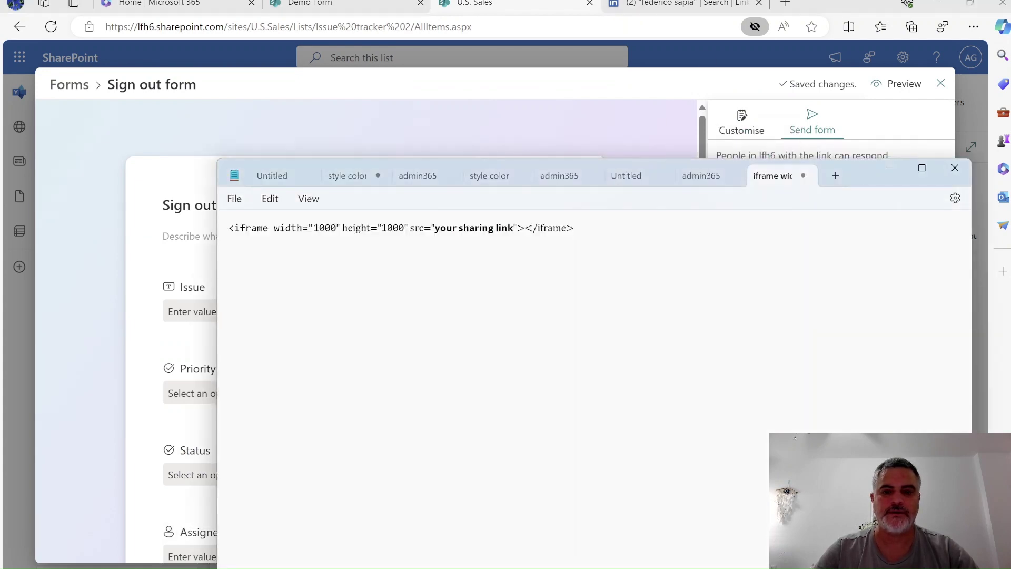
left_click_drag(513, 229, 436, 233)
key("ctrl+v")
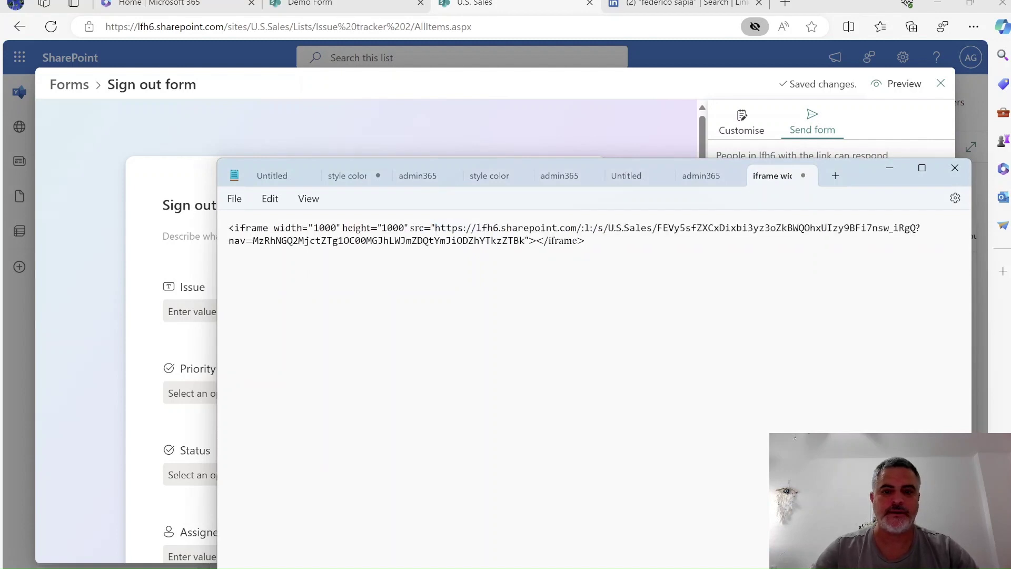
Copy the whole iframe snippet into the Embed web part's code field on the Demo Form page and close the web part's settings
key("ctrl+a")
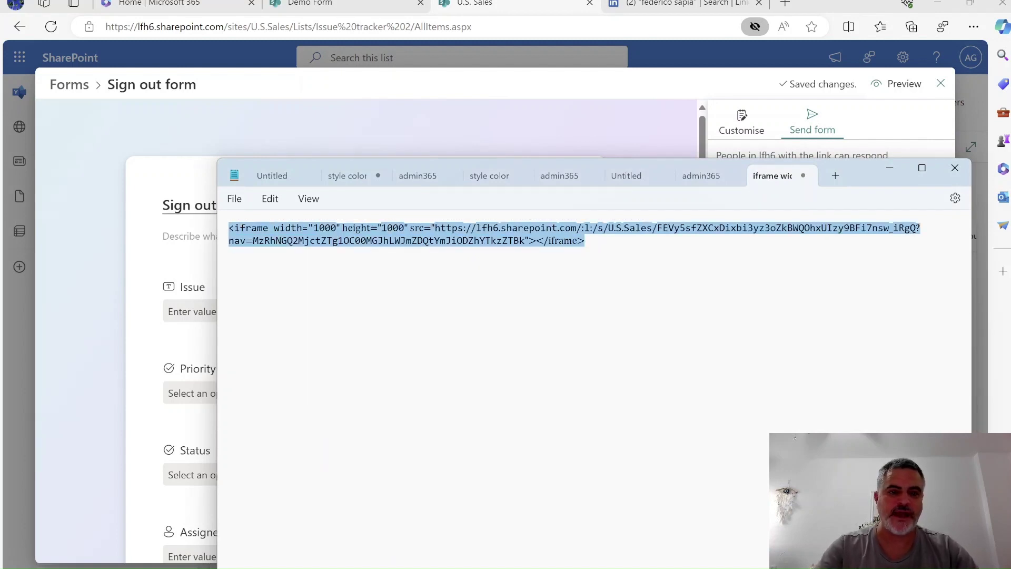
left_click(476, 101)
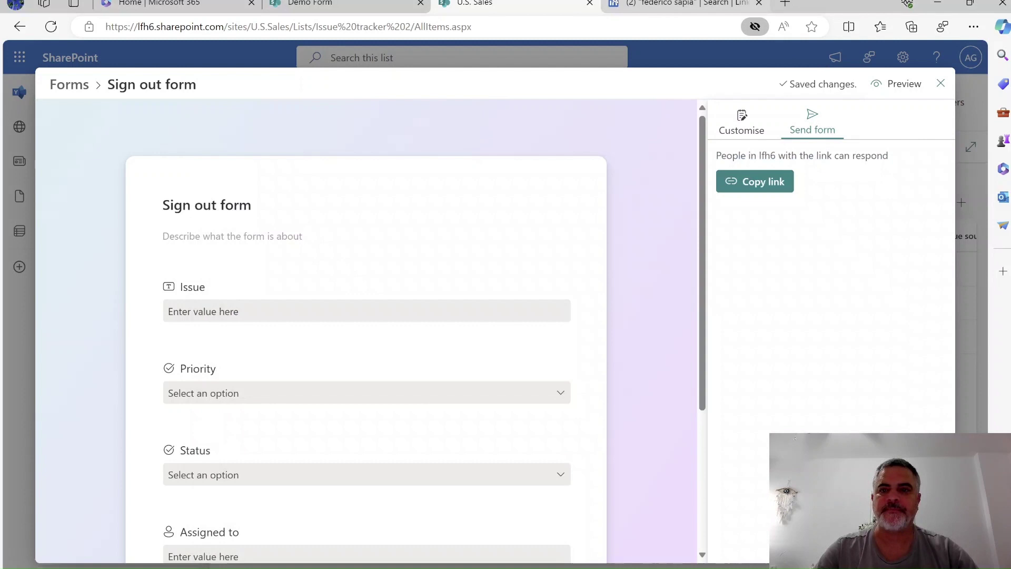
left_click(345, 4)
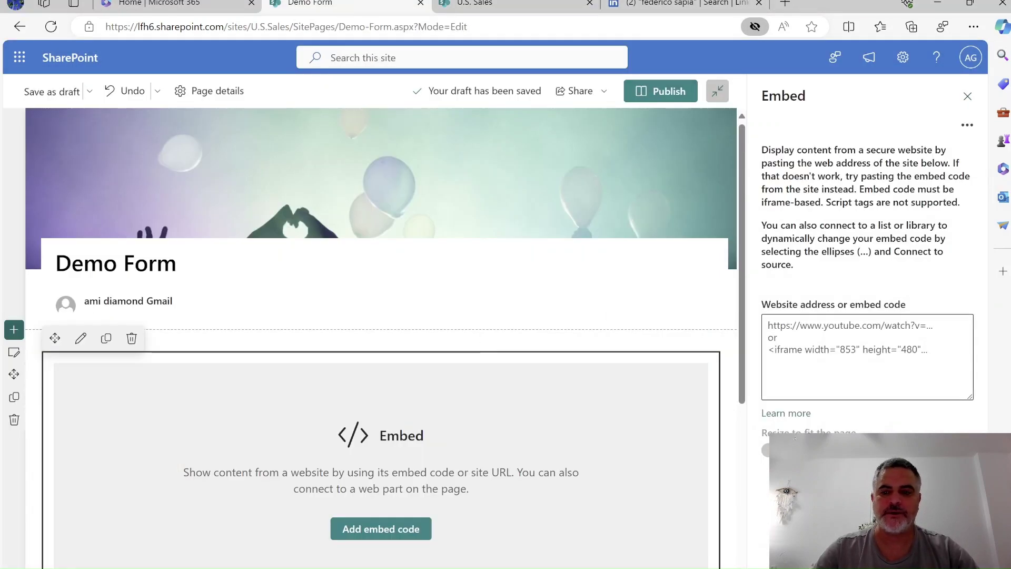
left_click(842, 357)
key("ctrl+v")
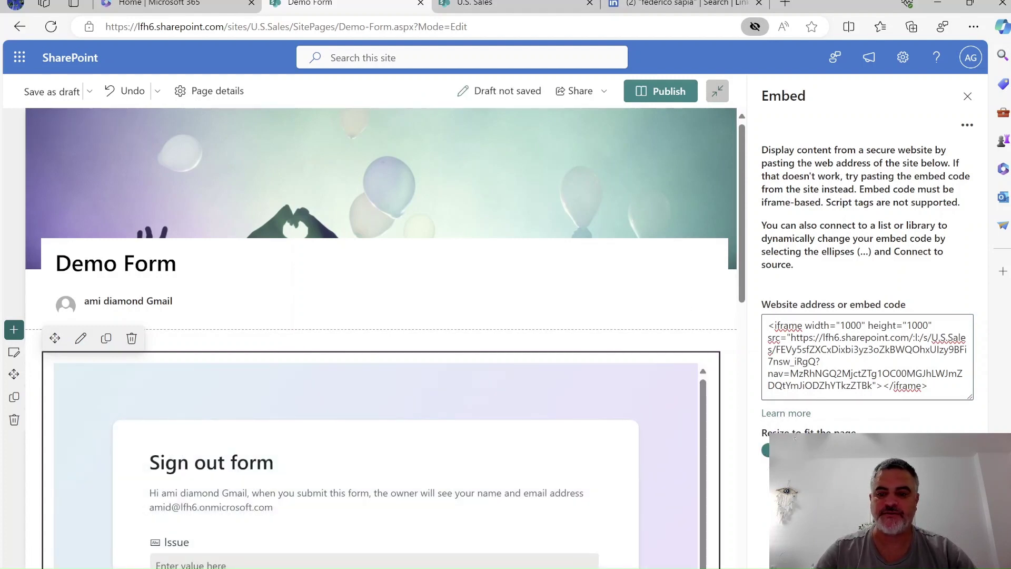
left_click(967, 96)
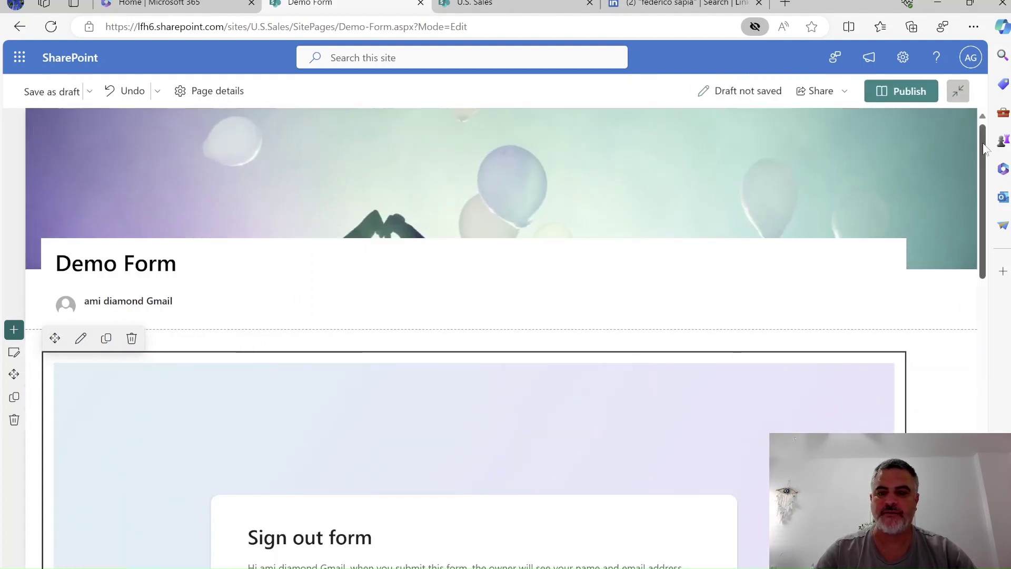
Publish the Demo Form page and look through the embedded Sign out form on the published page
left_click_drag(983, 143, 973, 194)
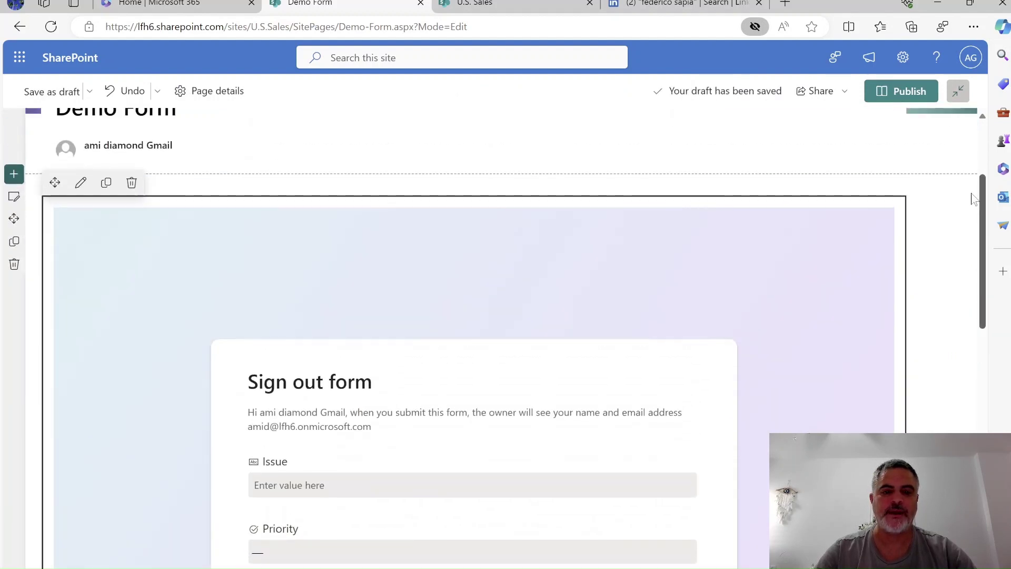
left_click(910, 92)
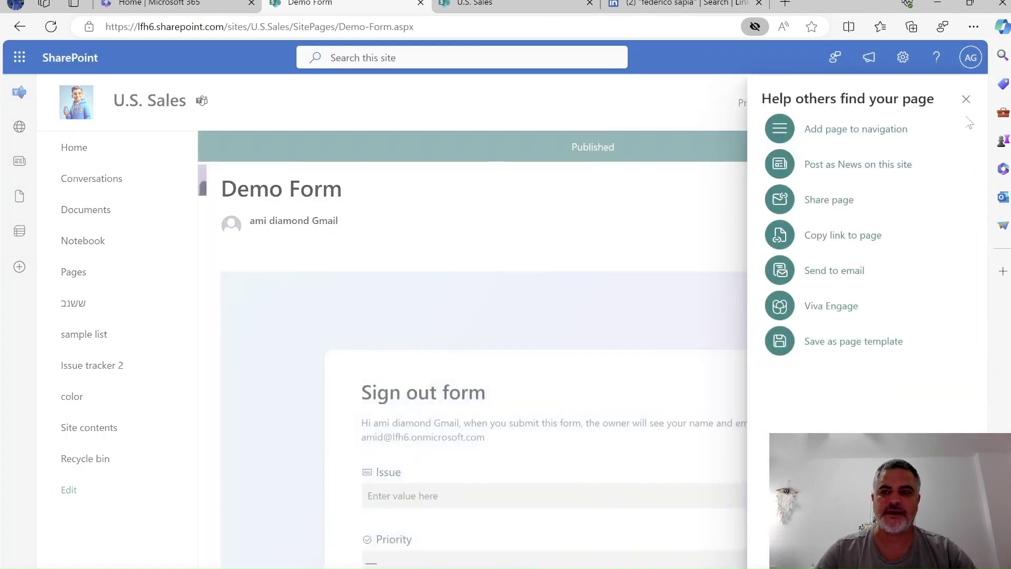
left_click(966, 100)
left_click_drag(985, 281, 971, 311)
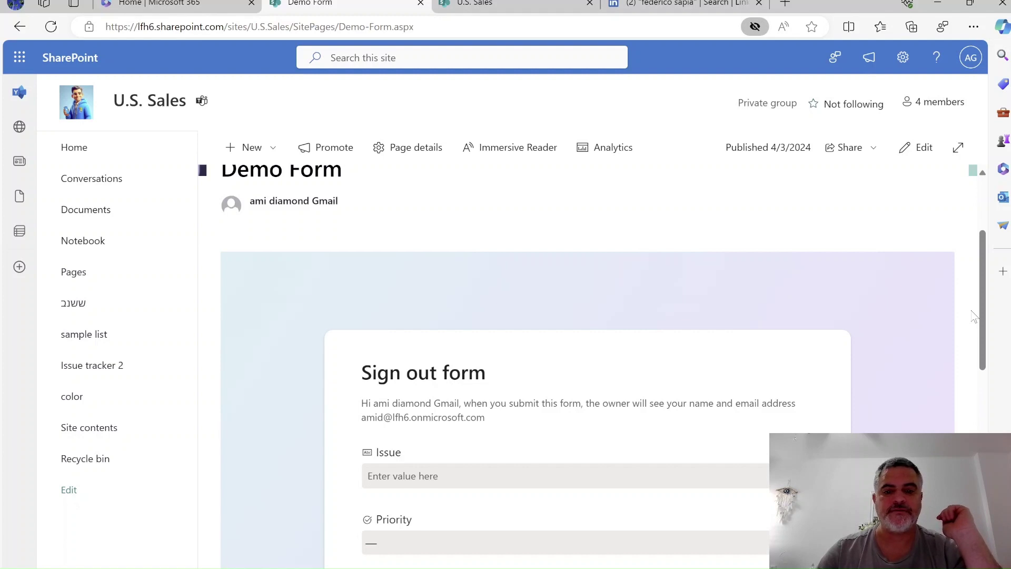
left_click_drag(982, 316, 981, 429)
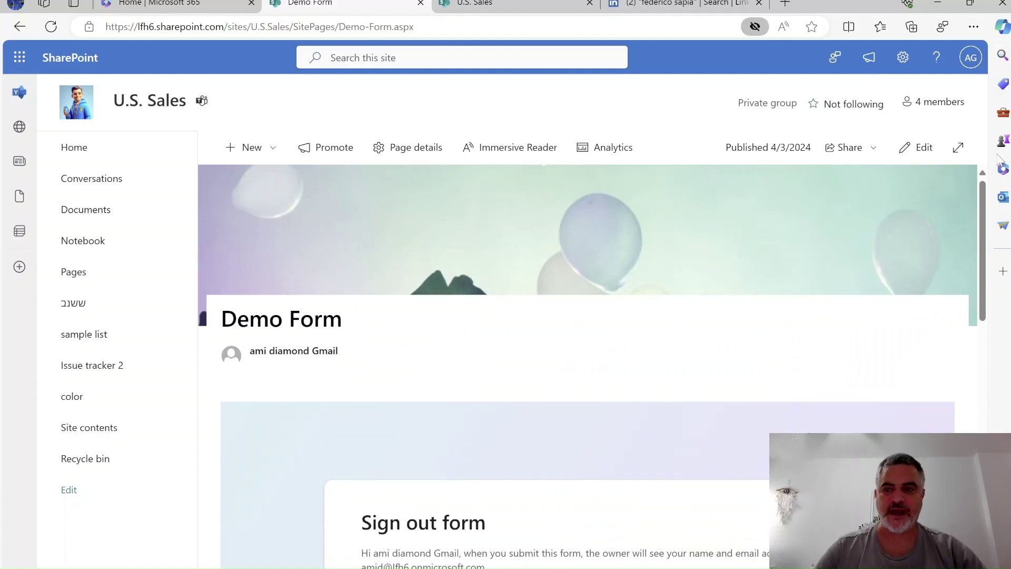
left_click_drag(982, 210, 959, 339)
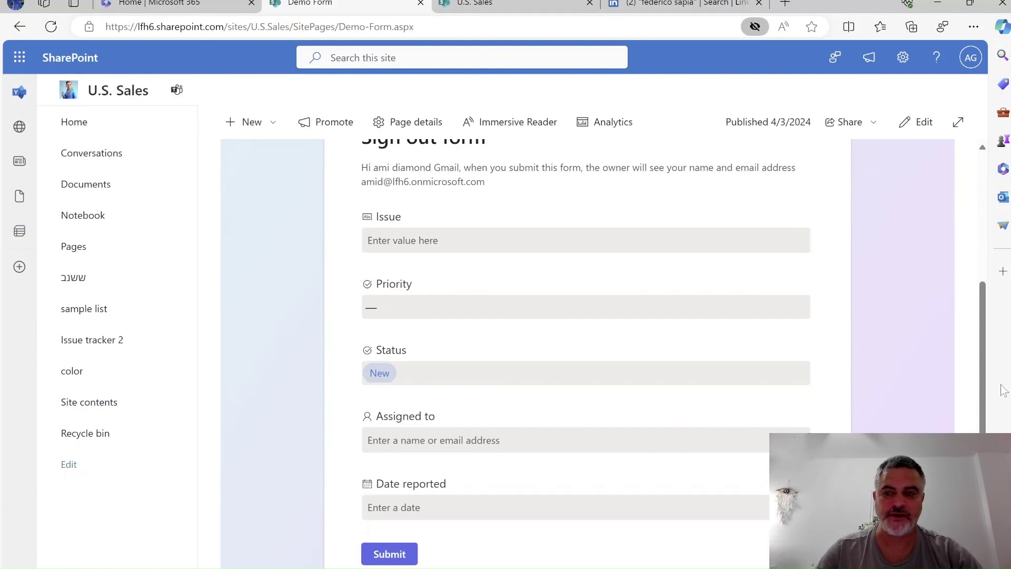
left_click_drag(981, 350, 996, 145)
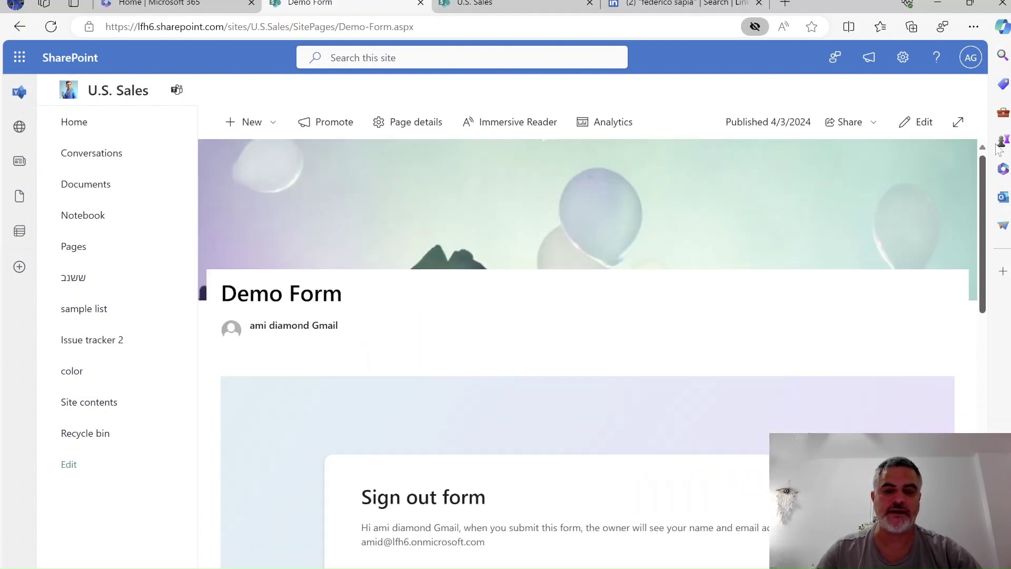
Select all fields to show on the Sign out form of the Issue tracker 2 list and close the form editor
left_click(519, 3)
left_click(739, 124)
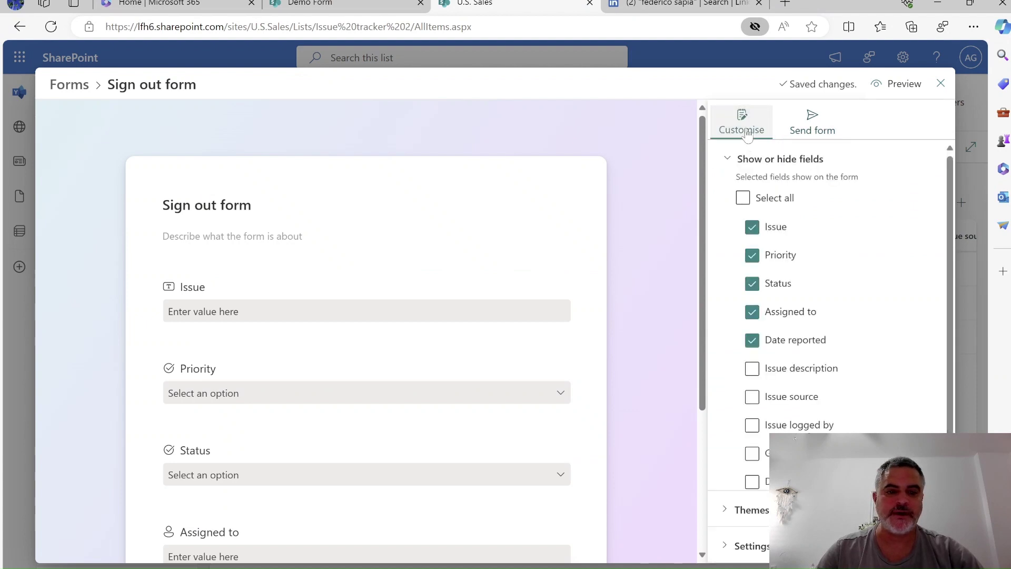
left_click(744, 200)
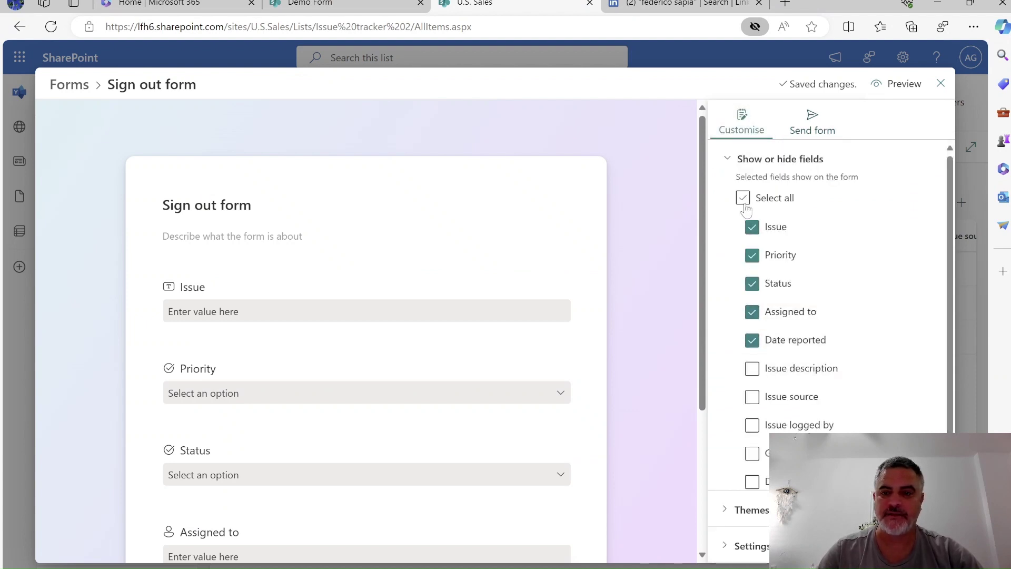
mouse_move(949, 183)
left_mouse_down()
mouse_move(936, 318)
mouse_move(935, 173)
left_mouse_up()
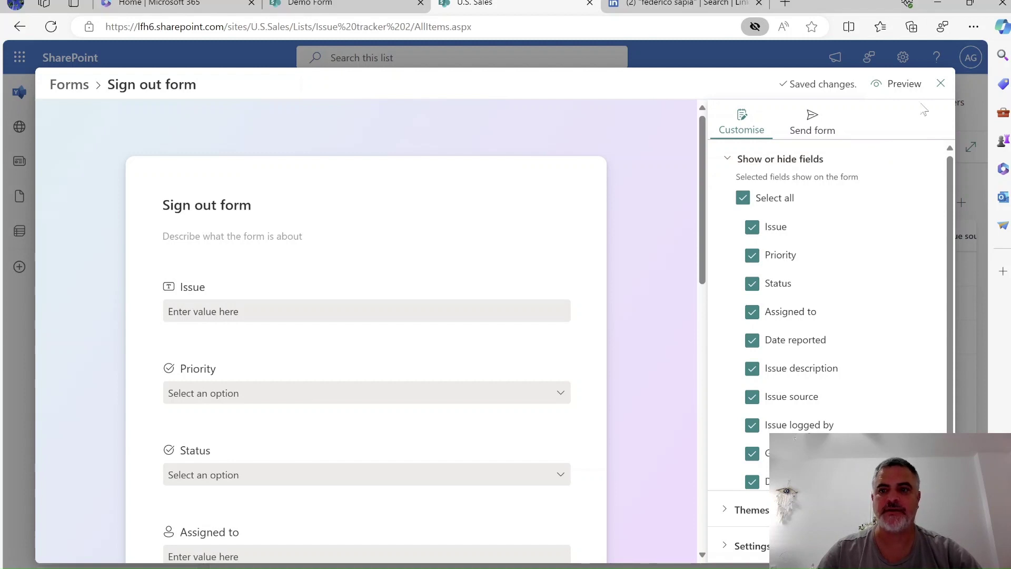
left_click(940, 83)
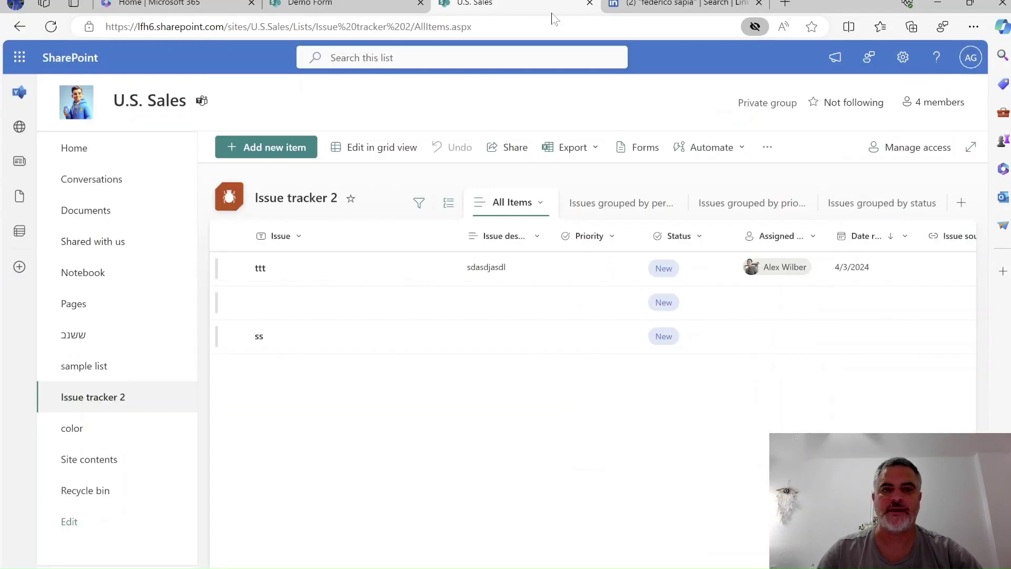
Reload the published Demo Form page and examine the embedded Sign out form's fields and how it scrolls within the page
left_click(332, 3)
left_click(51, 26)
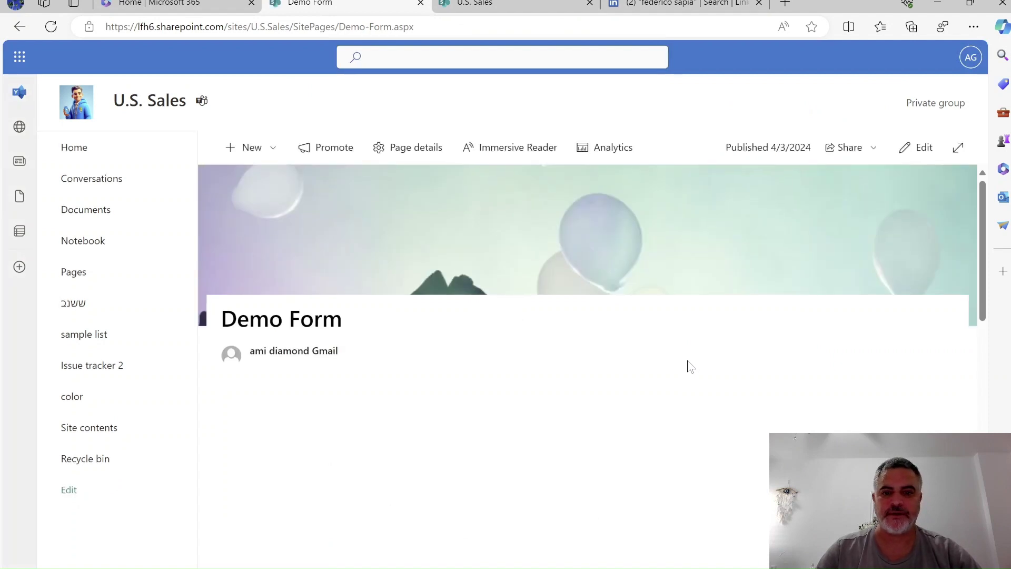
scroll(977, 281, "down", 10)
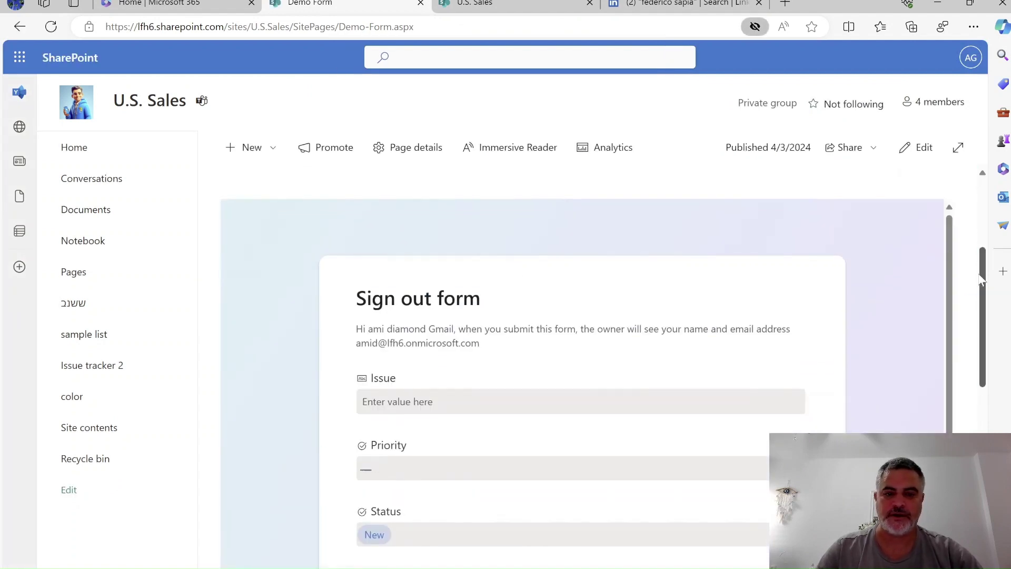
mouse_move(971, 371)
left_mouse_down()
mouse_move(980, 436)
mouse_move(962, 364)
left_mouse_up()
scroll(935, 282, "down", 8)
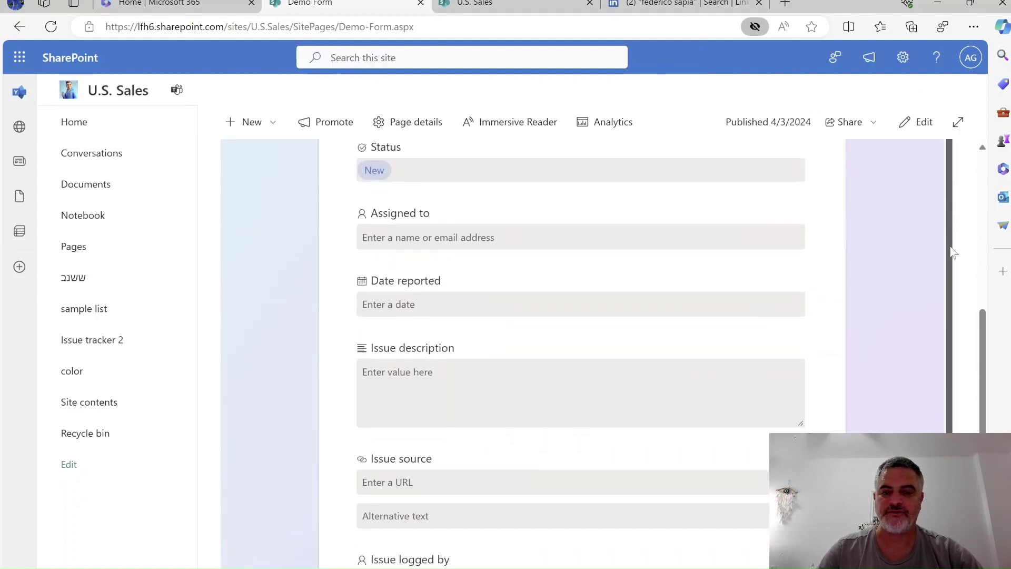
scroll(921, 194, "up", 8)
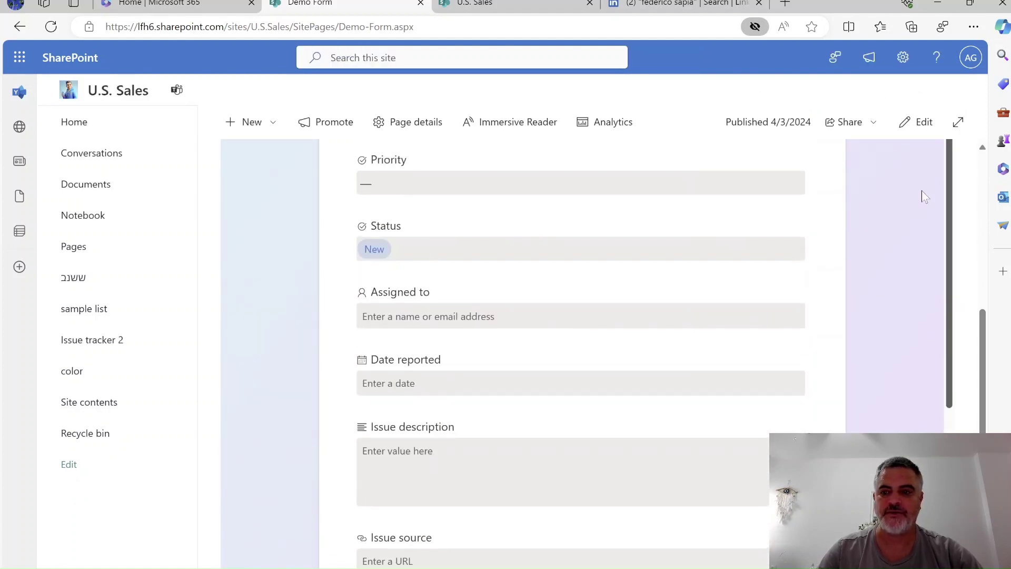
left_click_drag(983, 411, 984, 223)
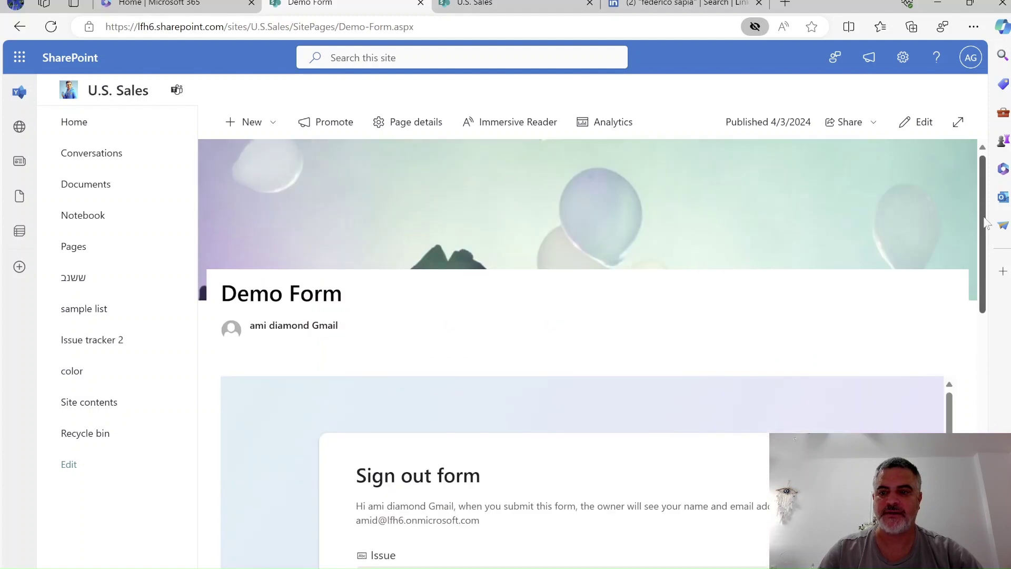
left_click_drag(949, 404, 949, 440)
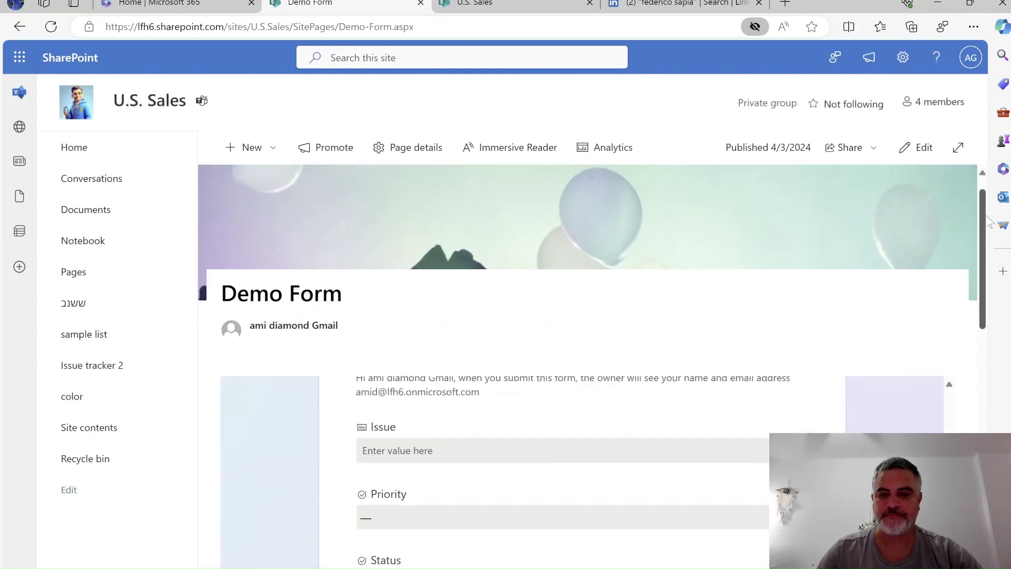
left_click_drag(983, 207, 986, 280)
scroll(988, 285, "down", 4)
scroll(986, 210, "up", 7)
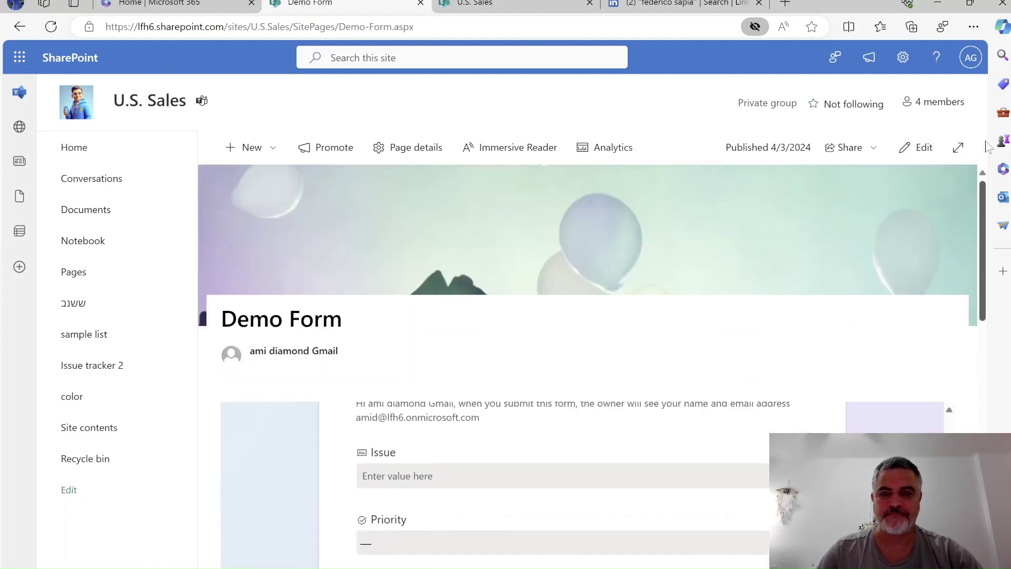
scroll(975, 211, "down", 2)
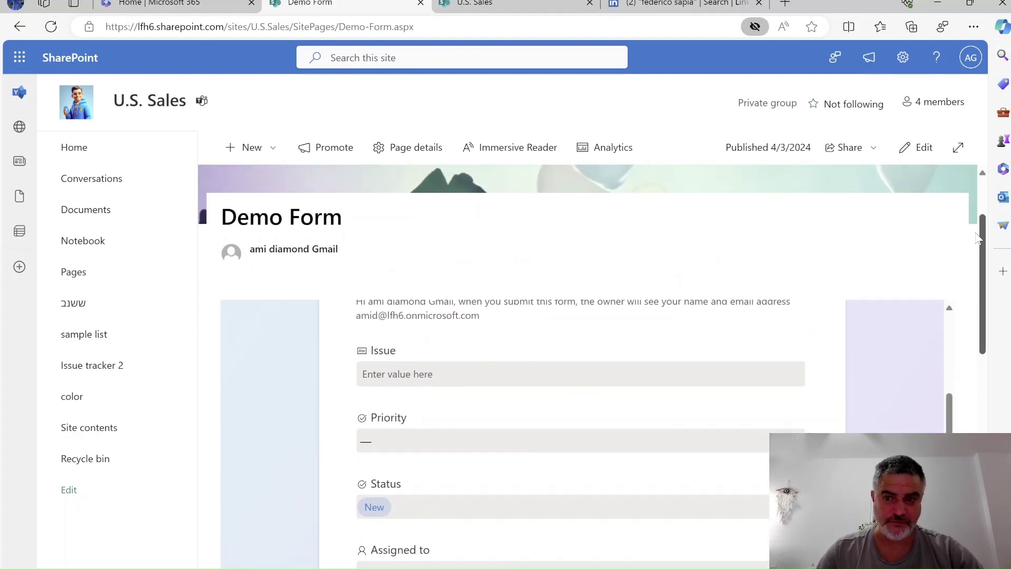
scroll(975, 237, "down", 1)
scroll(973, 198, "up", 3)
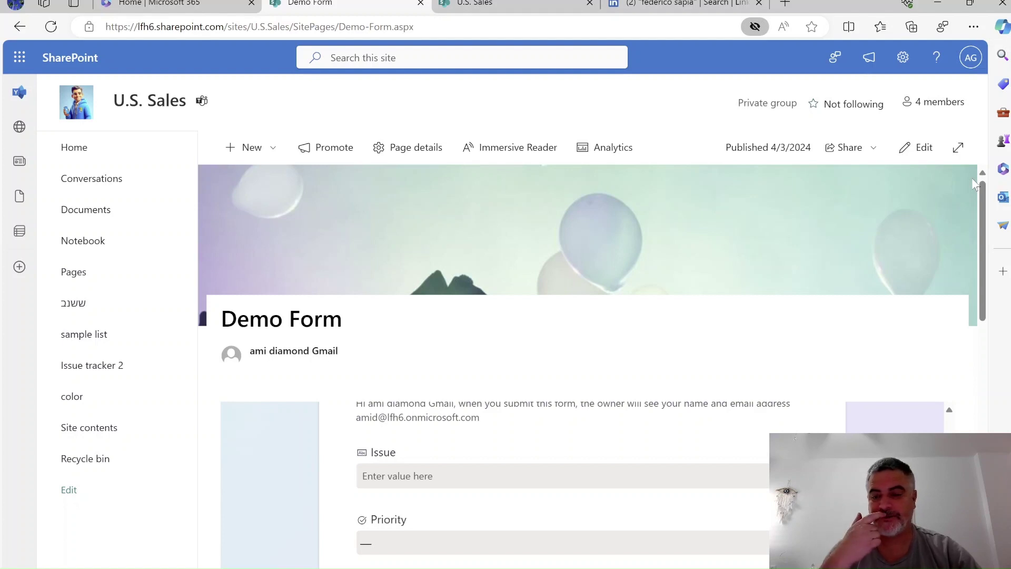
left_click_drag(983, 216, 977, 447)
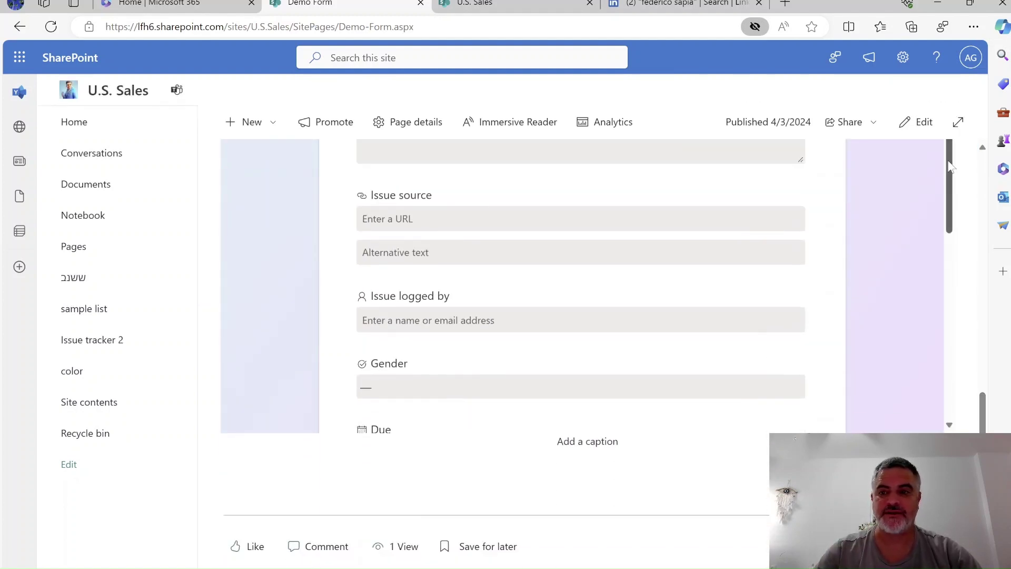
left_click_drag(948, 161, 955, 103)
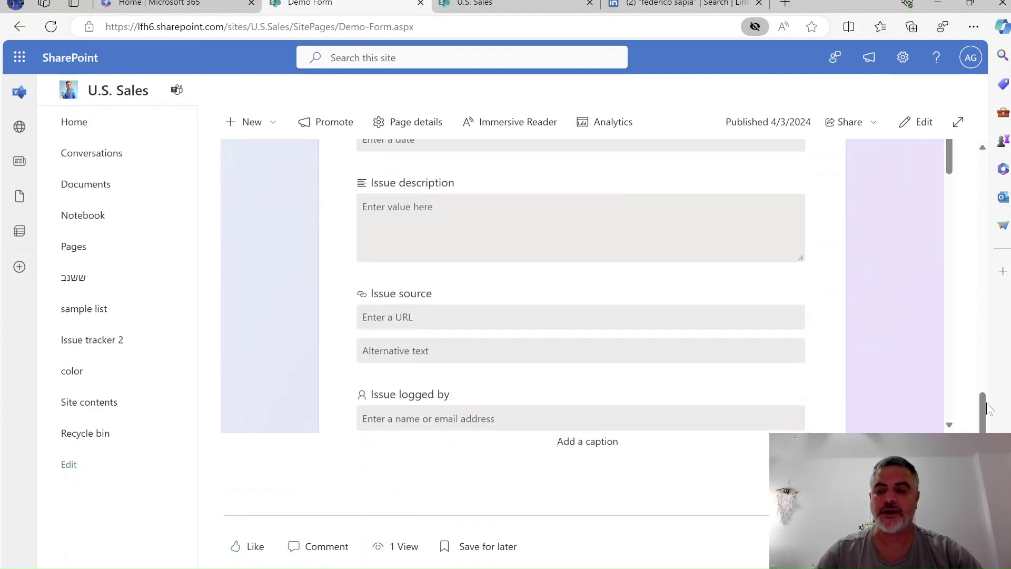
left_click_drag(983, 435, 983, 189)
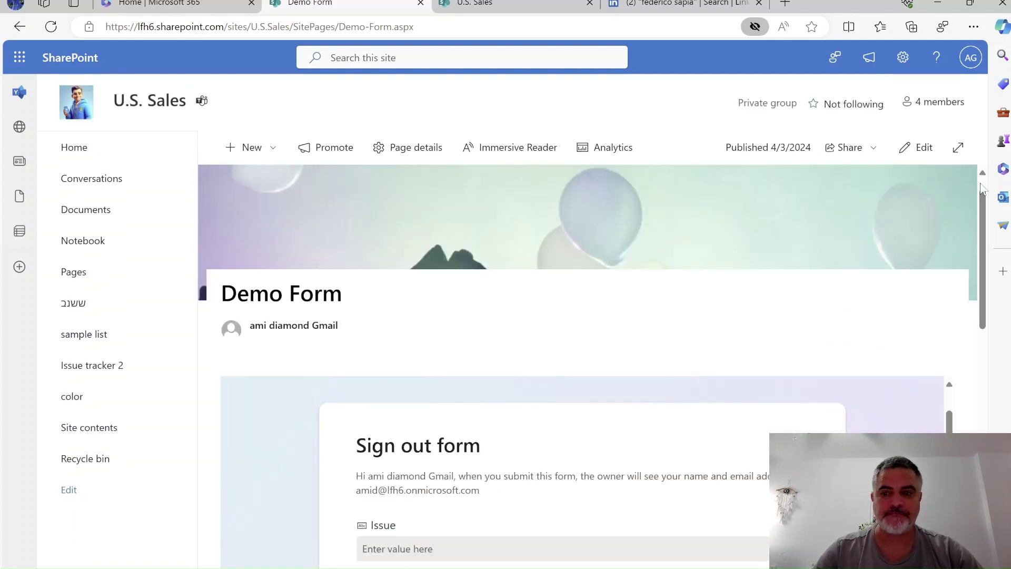
scroll(979, 274, "down", 3)
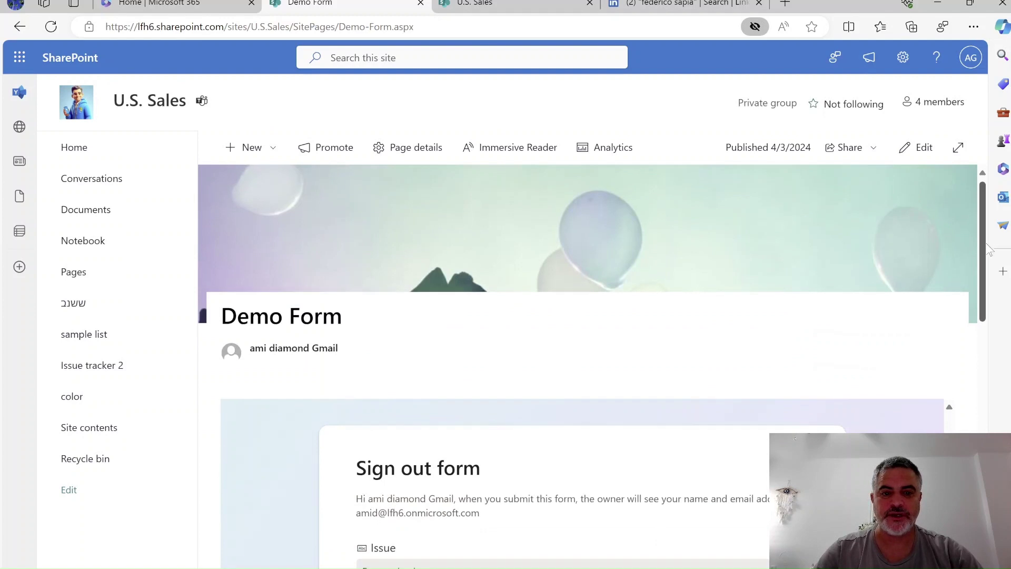
left_click_drag(984, 297, 983, 170)
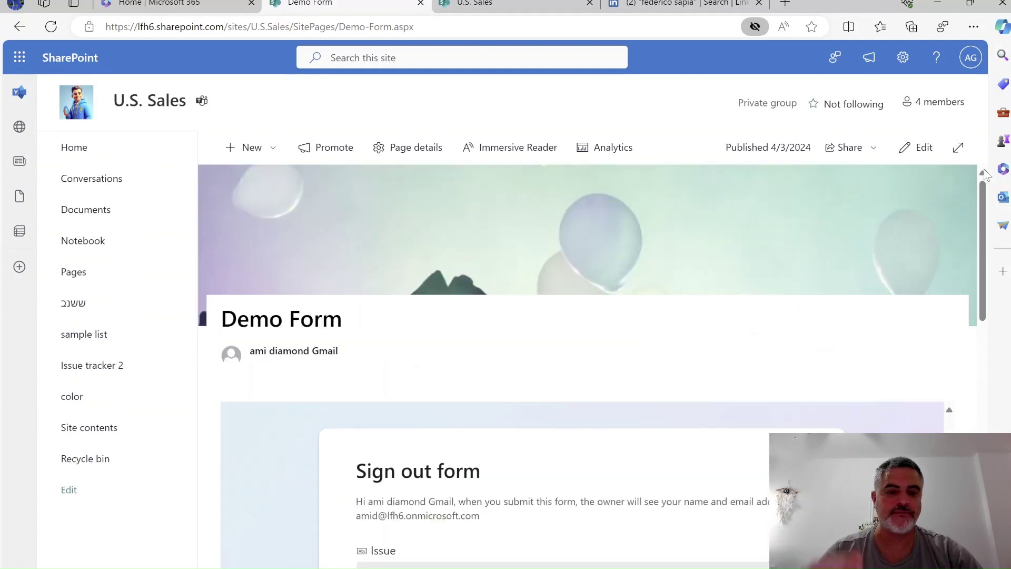